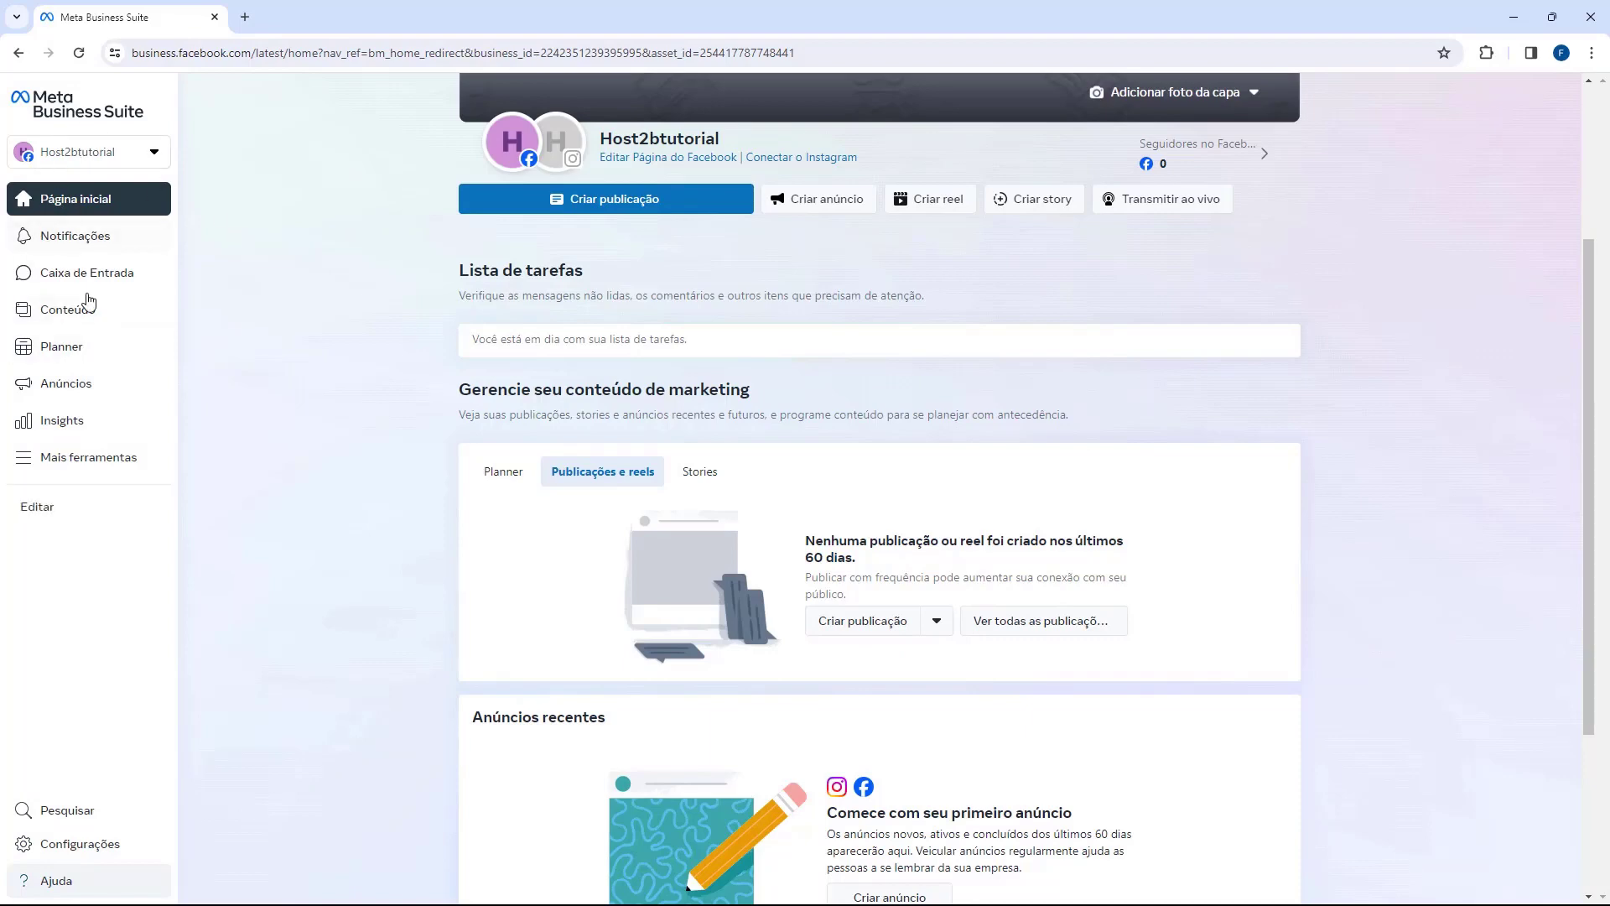
# Step: Open the business account's Instagram accounts settings and start adding an Instagram account
pyautogui.click(76, 847)
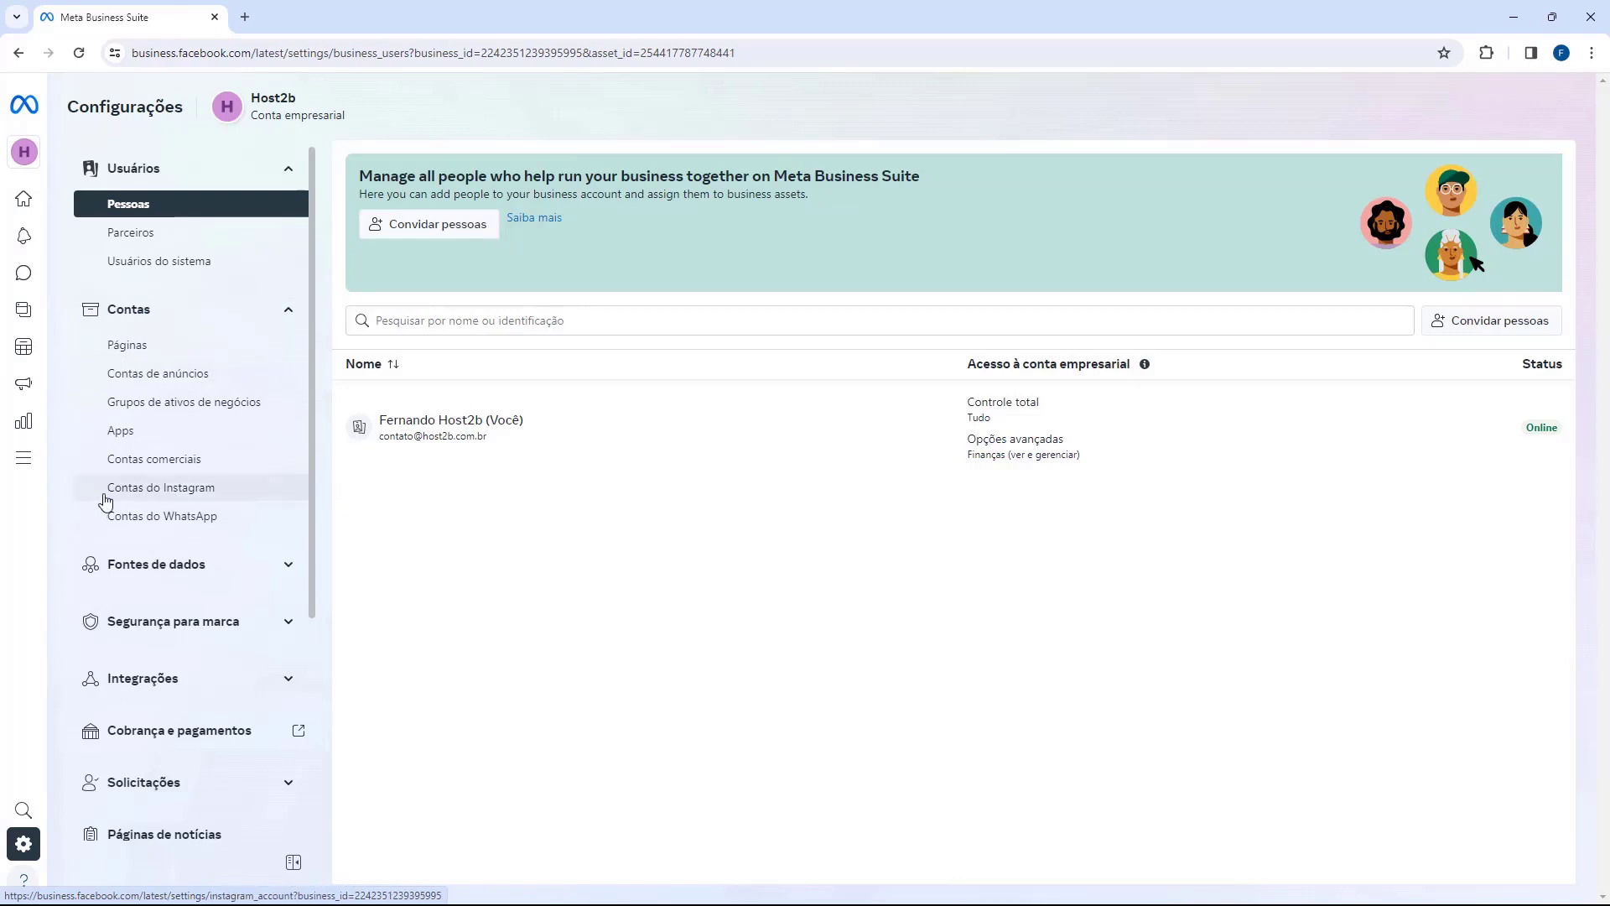
pyautogui.click(146, 494)
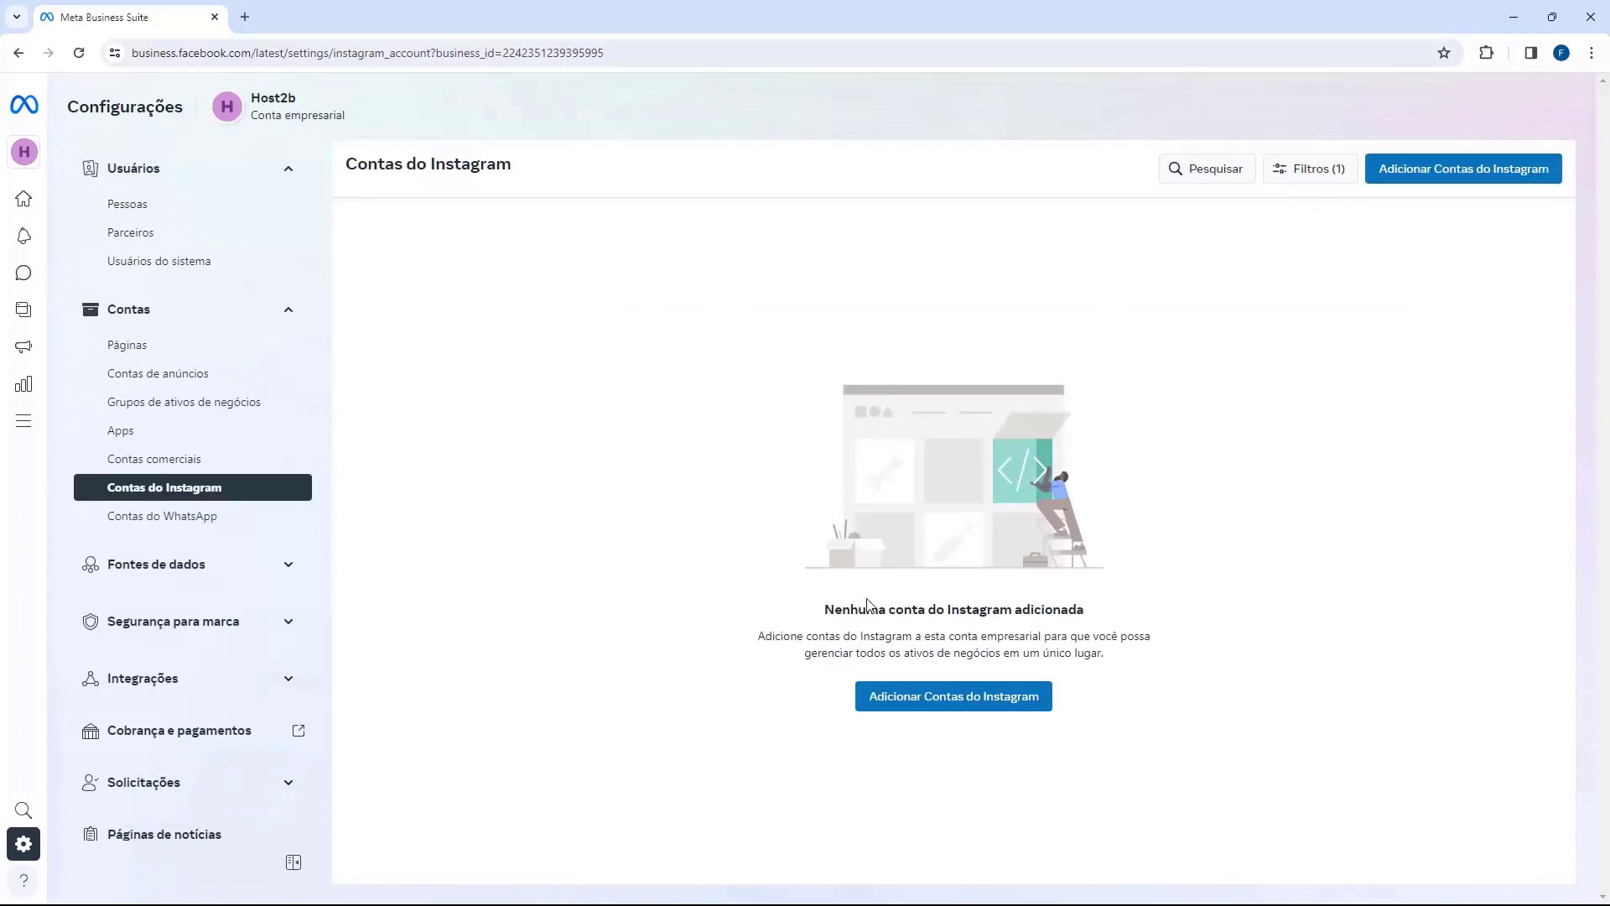
pyautogui.moveTo(846, 608); pyautogui.dragTo(996, 610)
pyautogui.click(1010, 612)
pyautogui.click(970, 711)
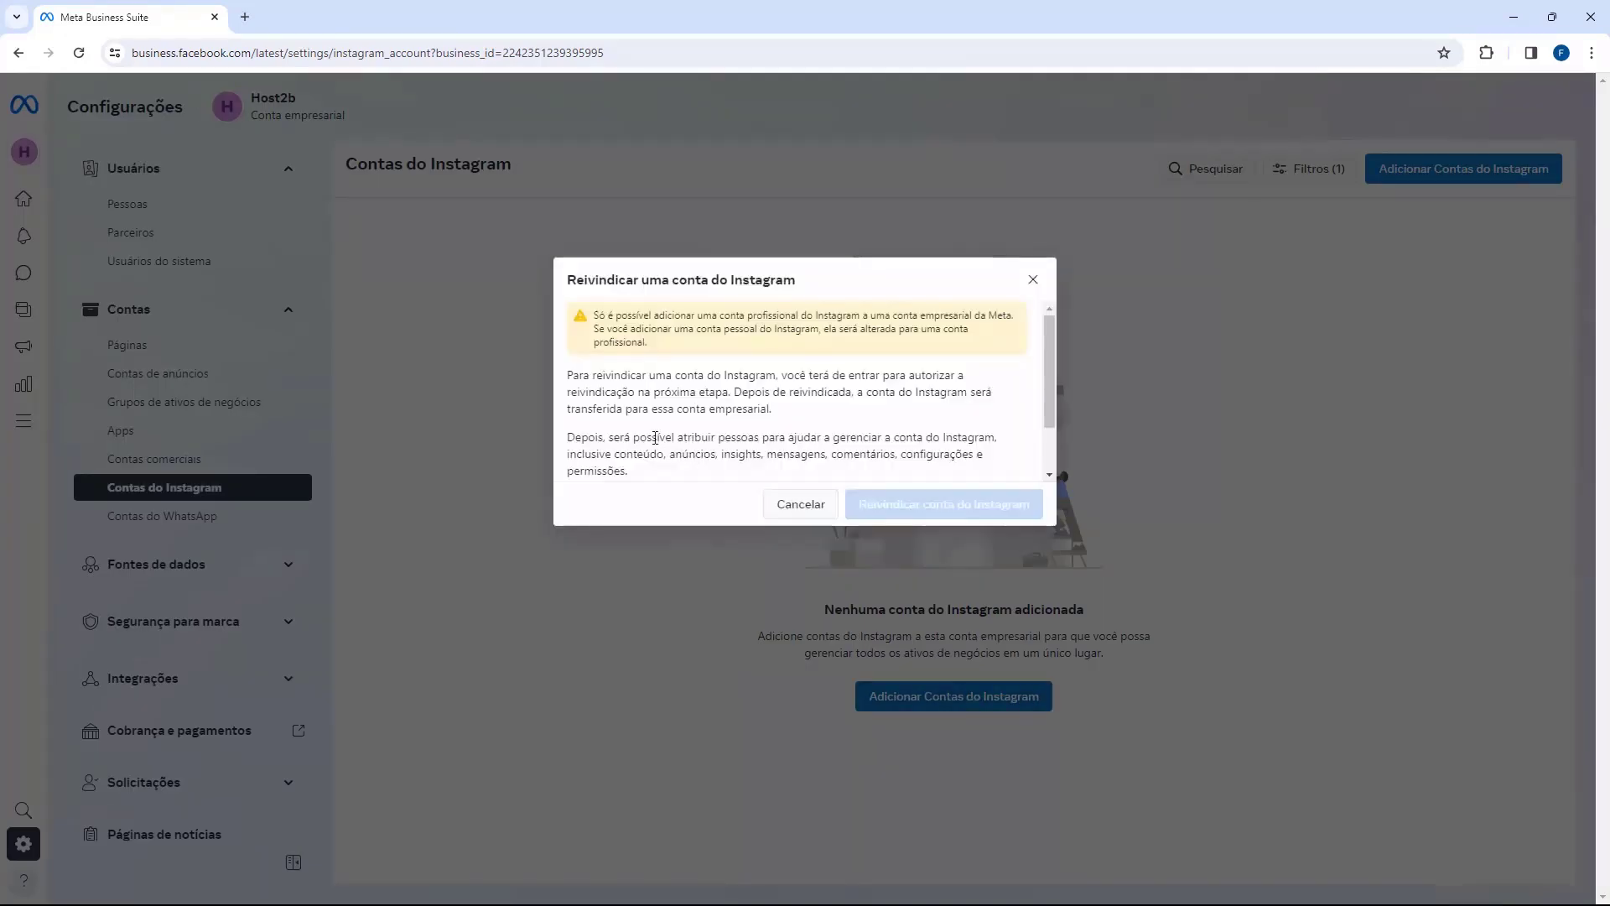
# Step: Agree to the Instagram Terms, Privacy Policy and Cookies Policy on behalf of the business account
pyautogui.moveTo(565, 281); pyautogui.dragTo(726, 283)
pyautogui.click(723, 287)
pyautogui.scroll(-1, 655, 432)
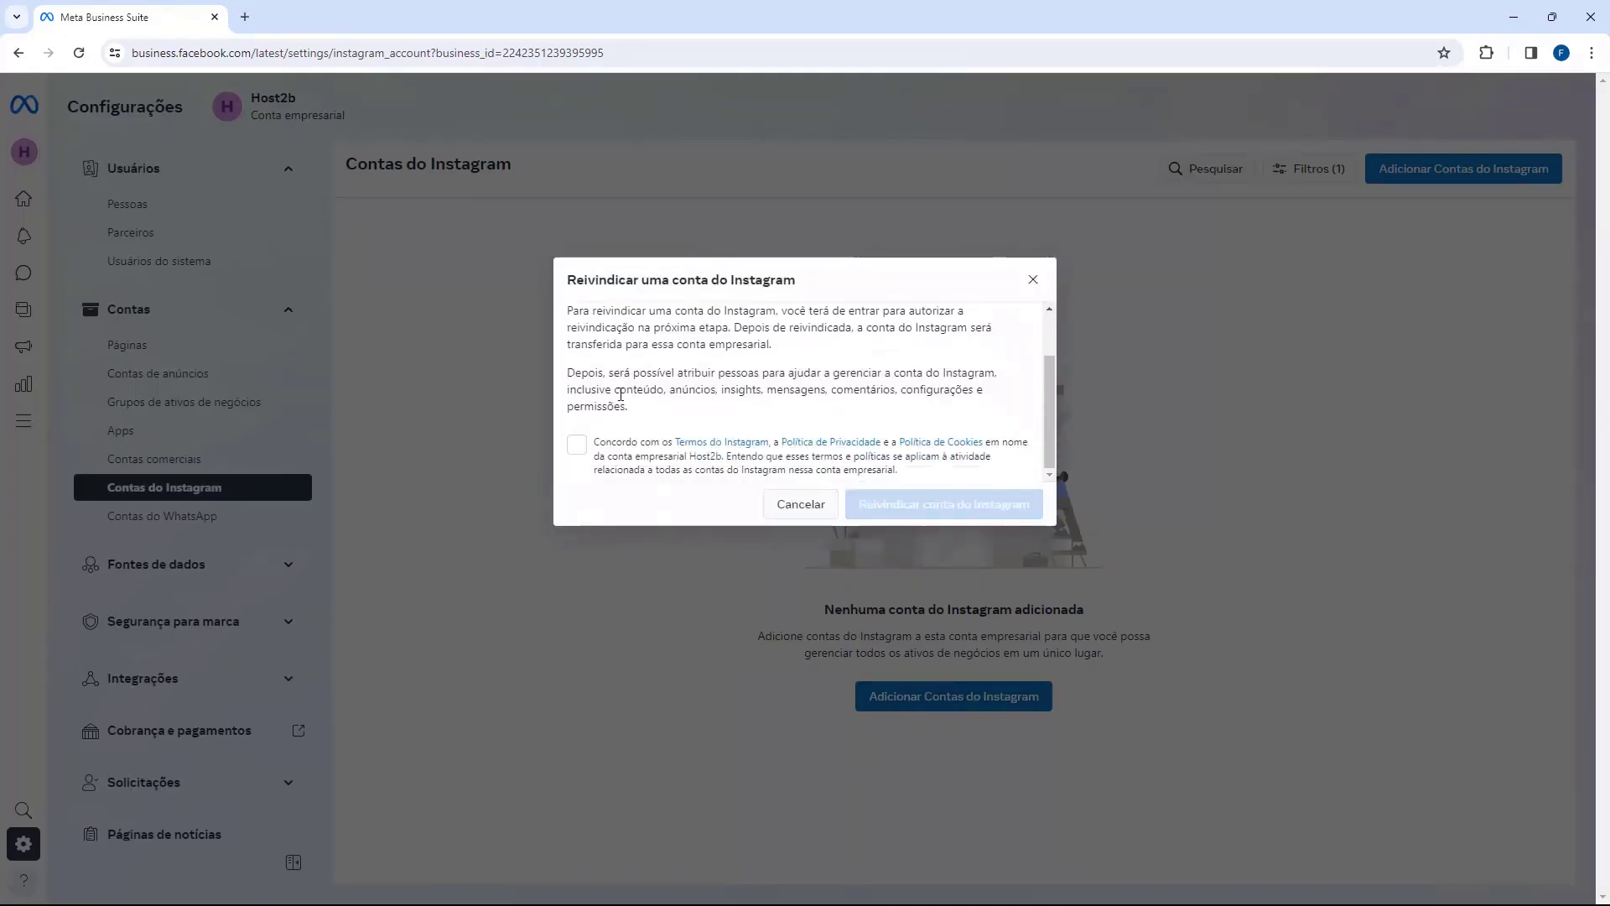
pyautogui.scroll(1, 610, 428)
pyautogui.scroll(-1, 642, 407)
pyautogui.click(578, 444)
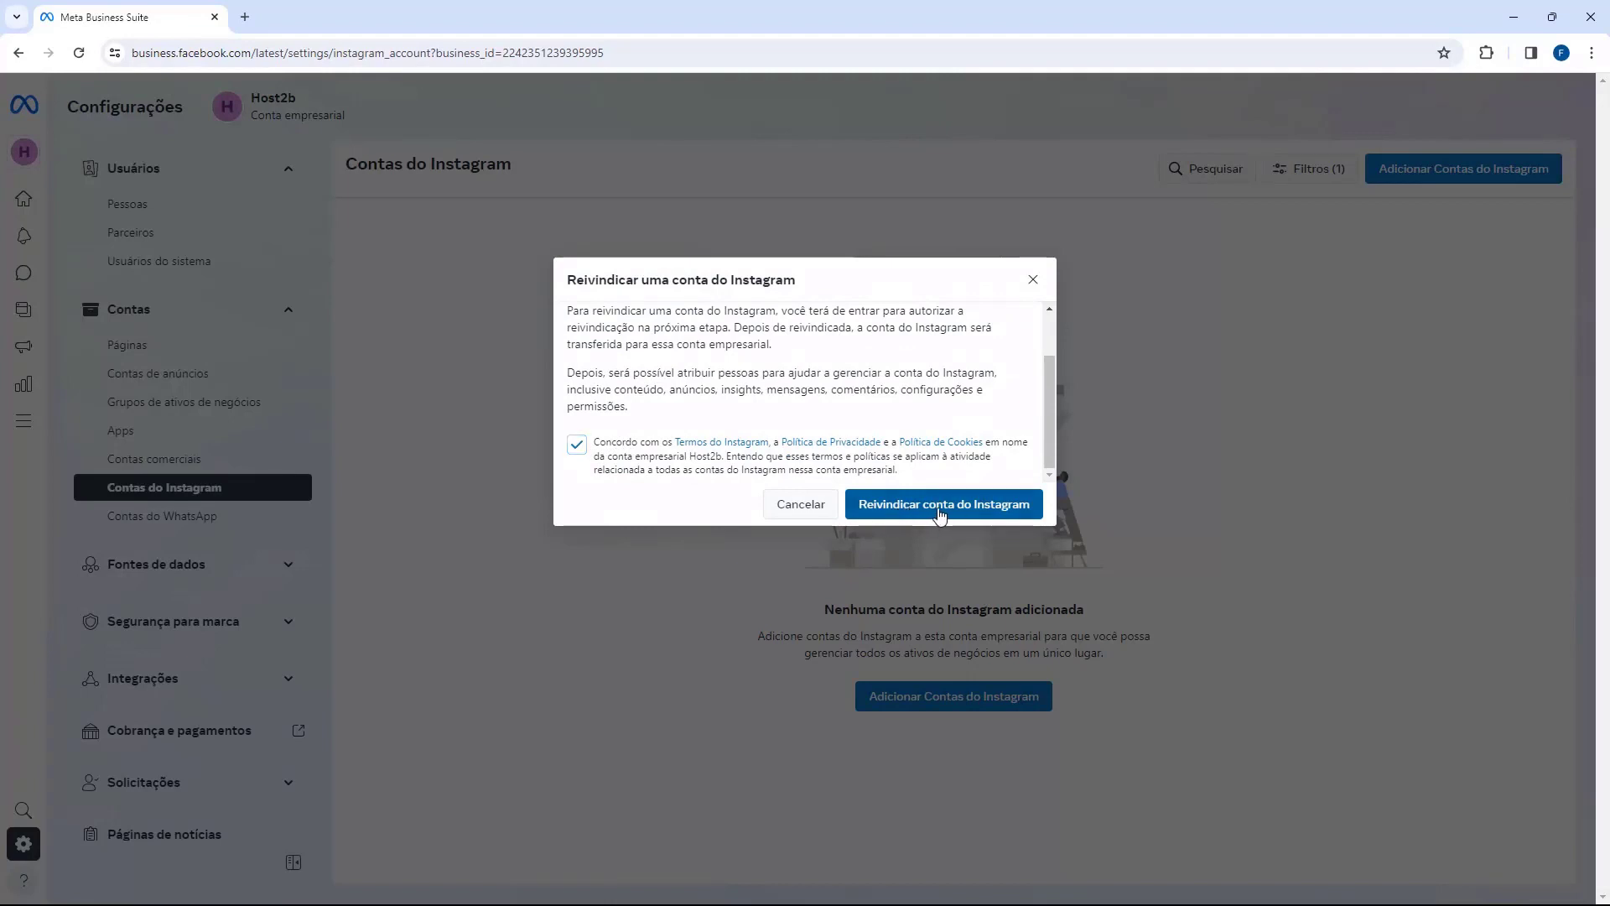
# Step: Proceed with claiming the Instagram account and sign in with its username and password
pyautogui.click(939, 504)
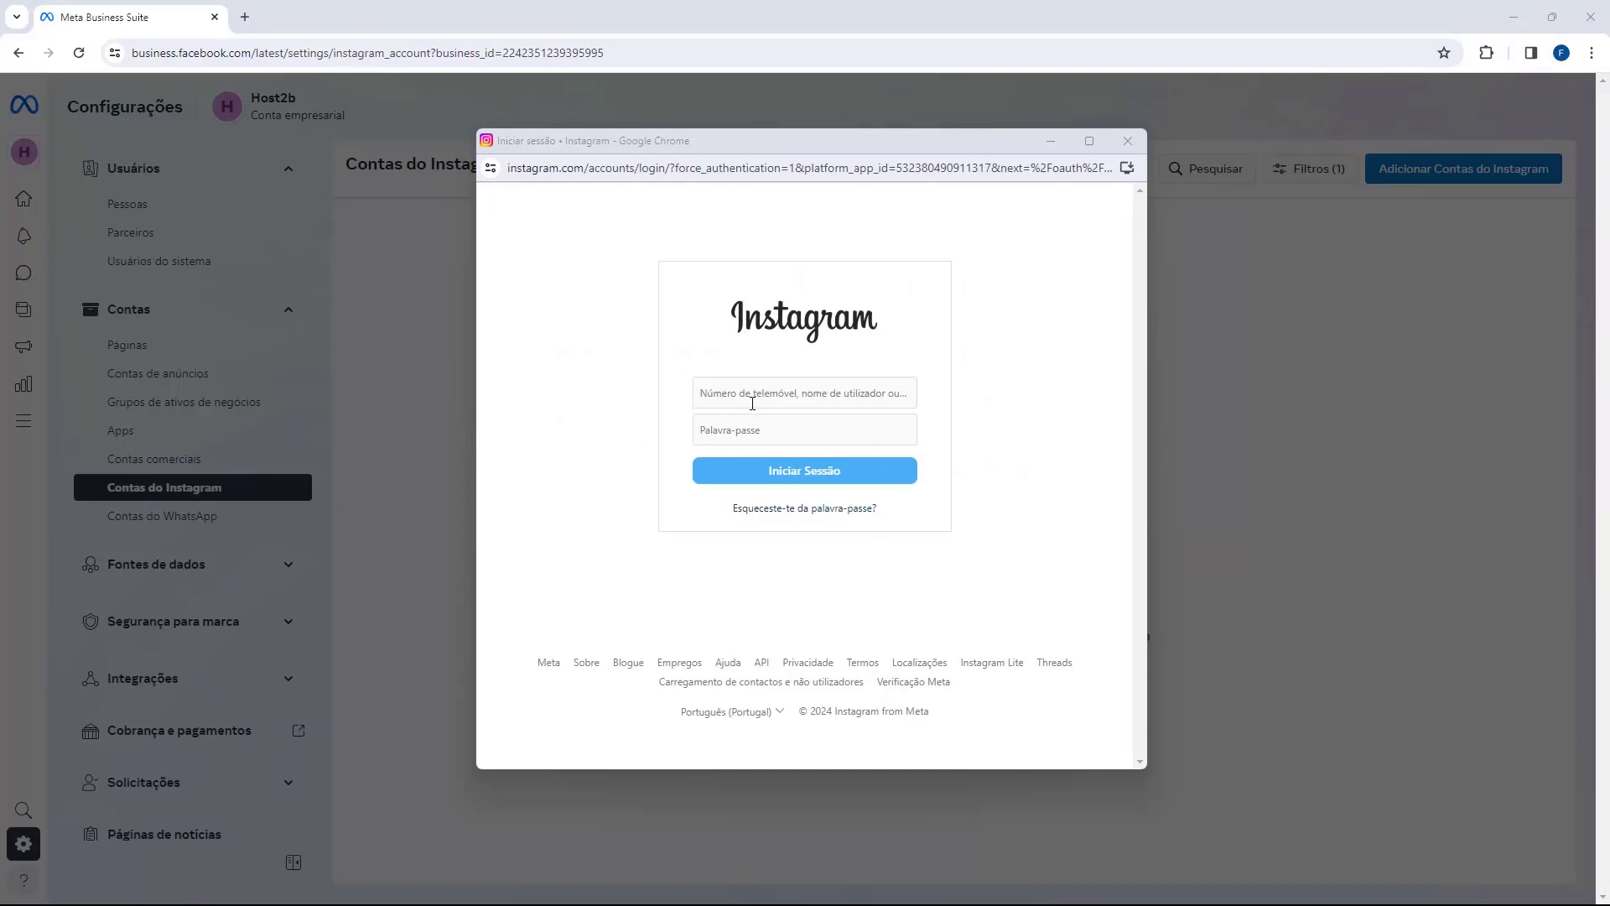
pyautogui.click(692, 401)
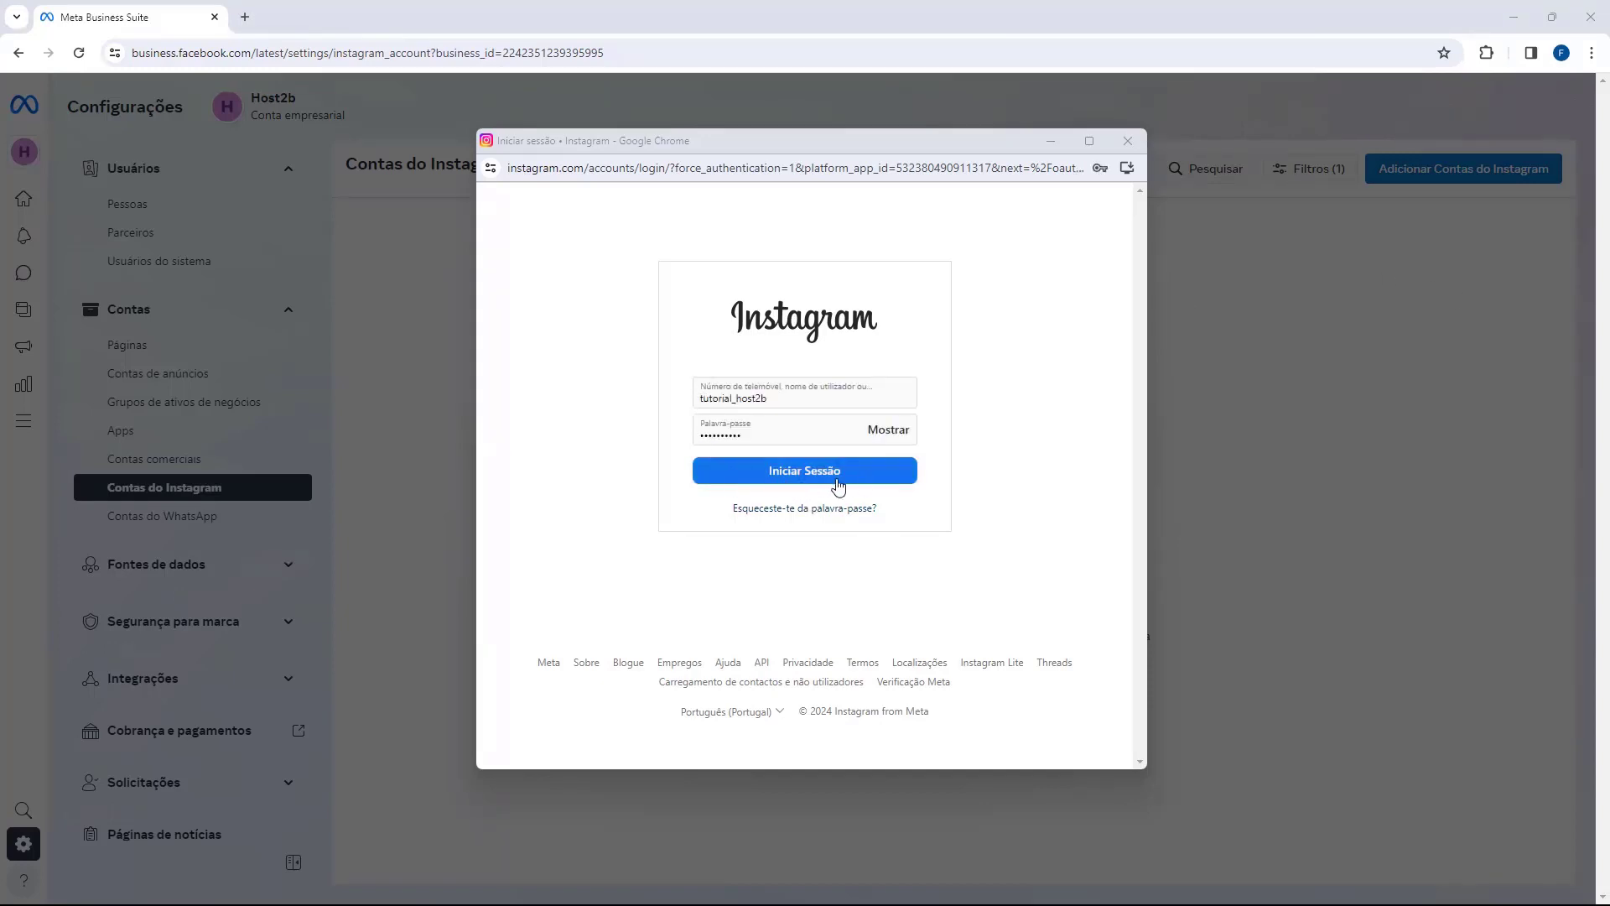
pyautogui.click(816, 482)
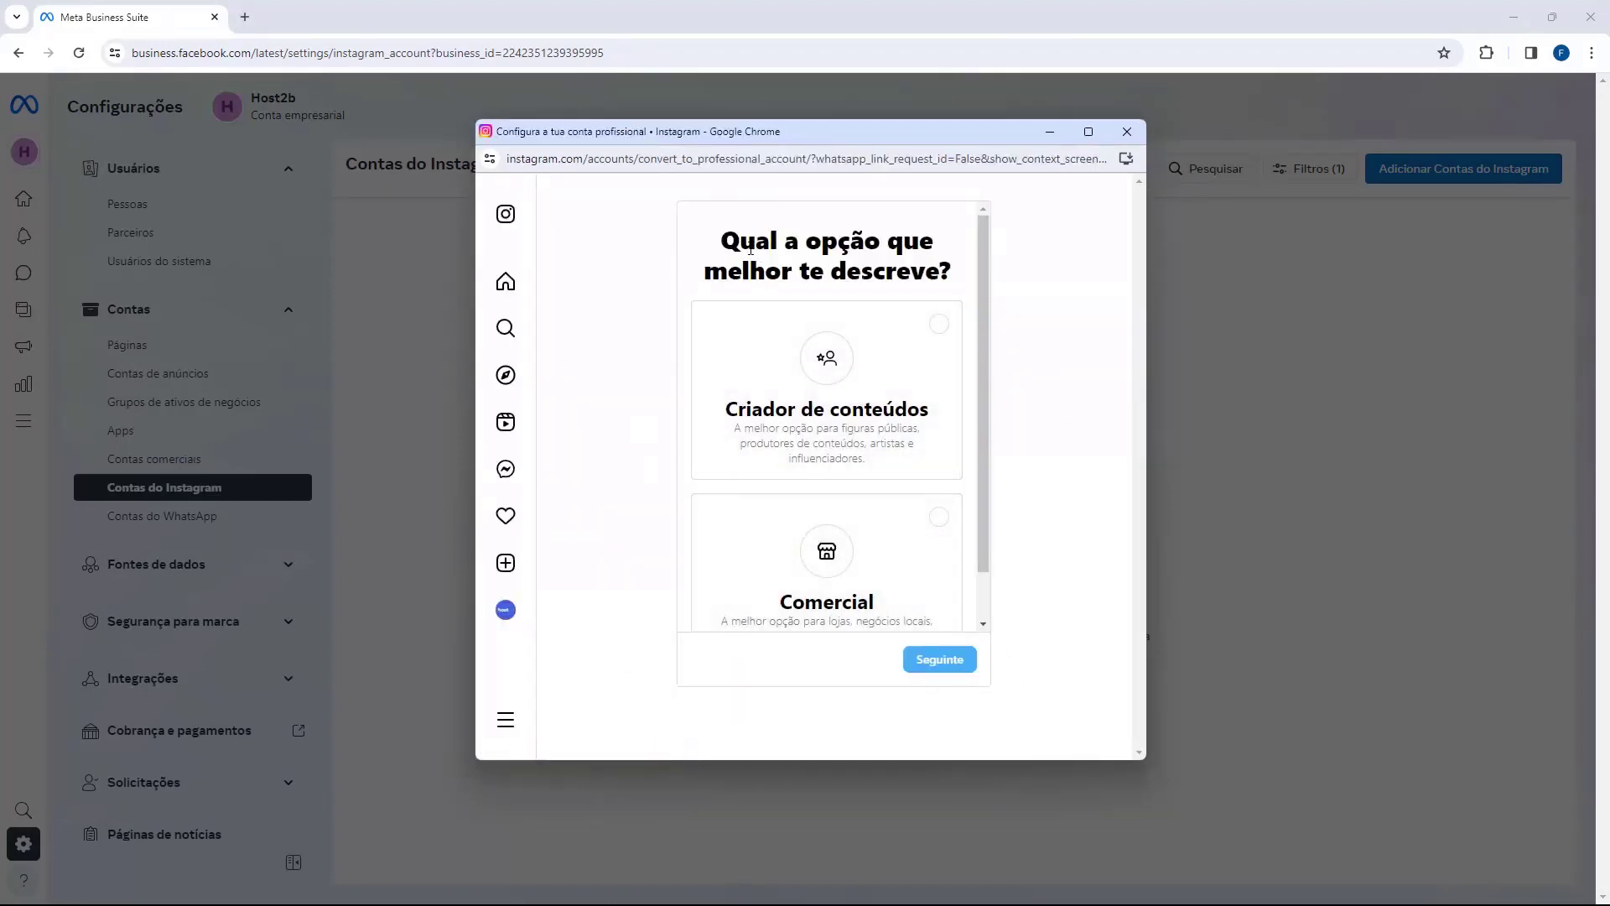
# Step: Choose "Criador de conteúdos" as the professional account type and continue to the category selection
pyautogui.moveTo(709, 239); pyautogui.dragTo(904, 242)
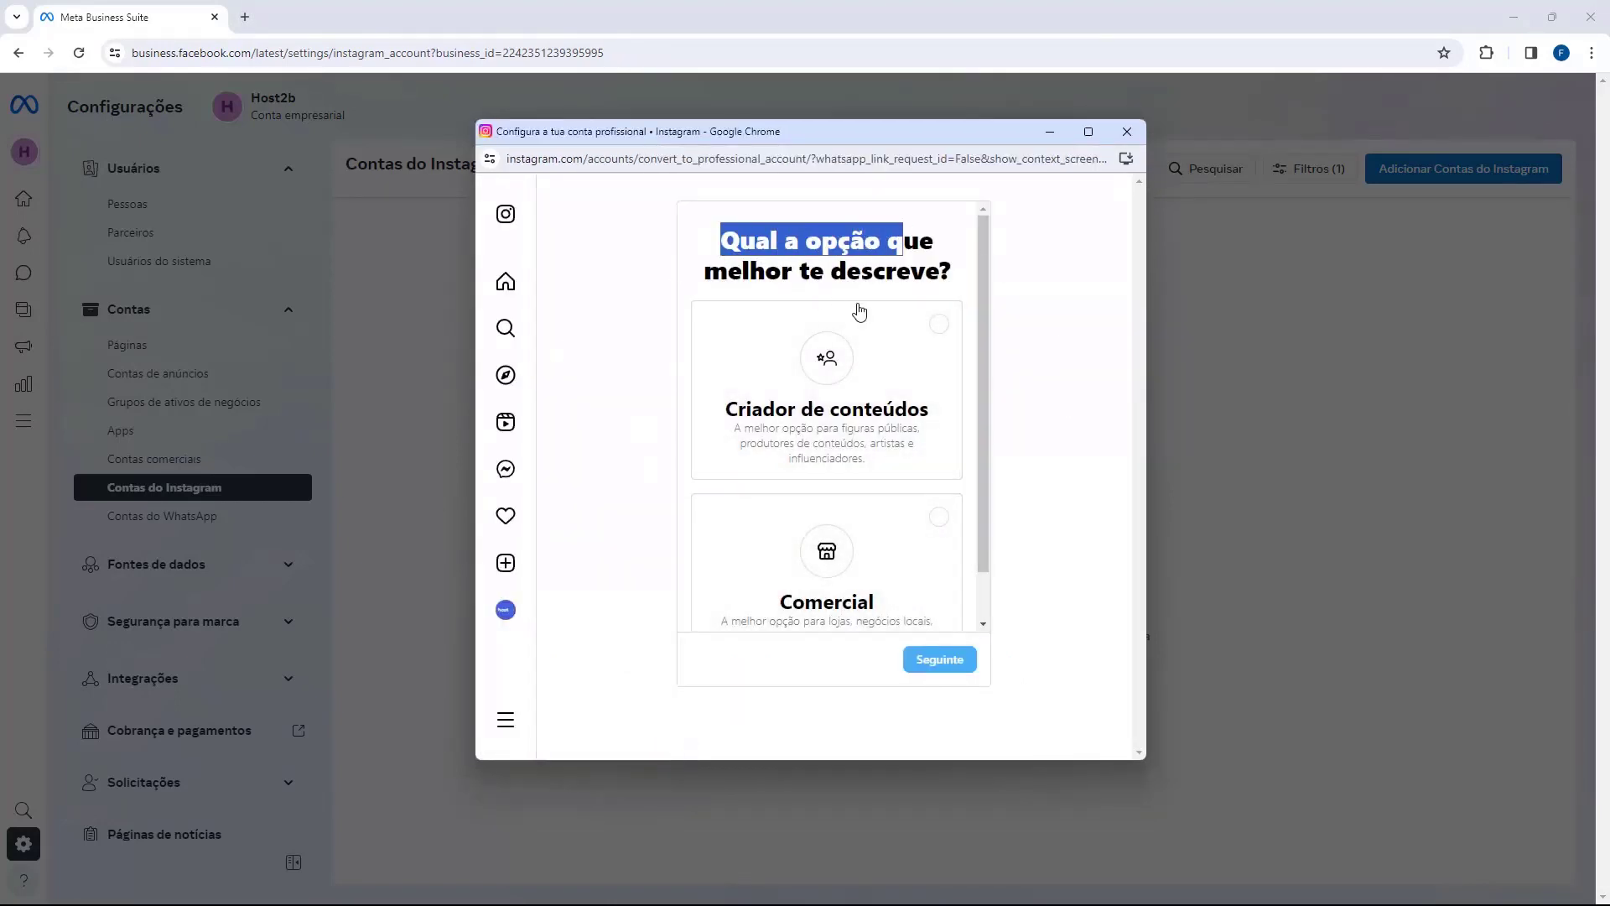
pyautogui.scroll(-1, 910, 431)
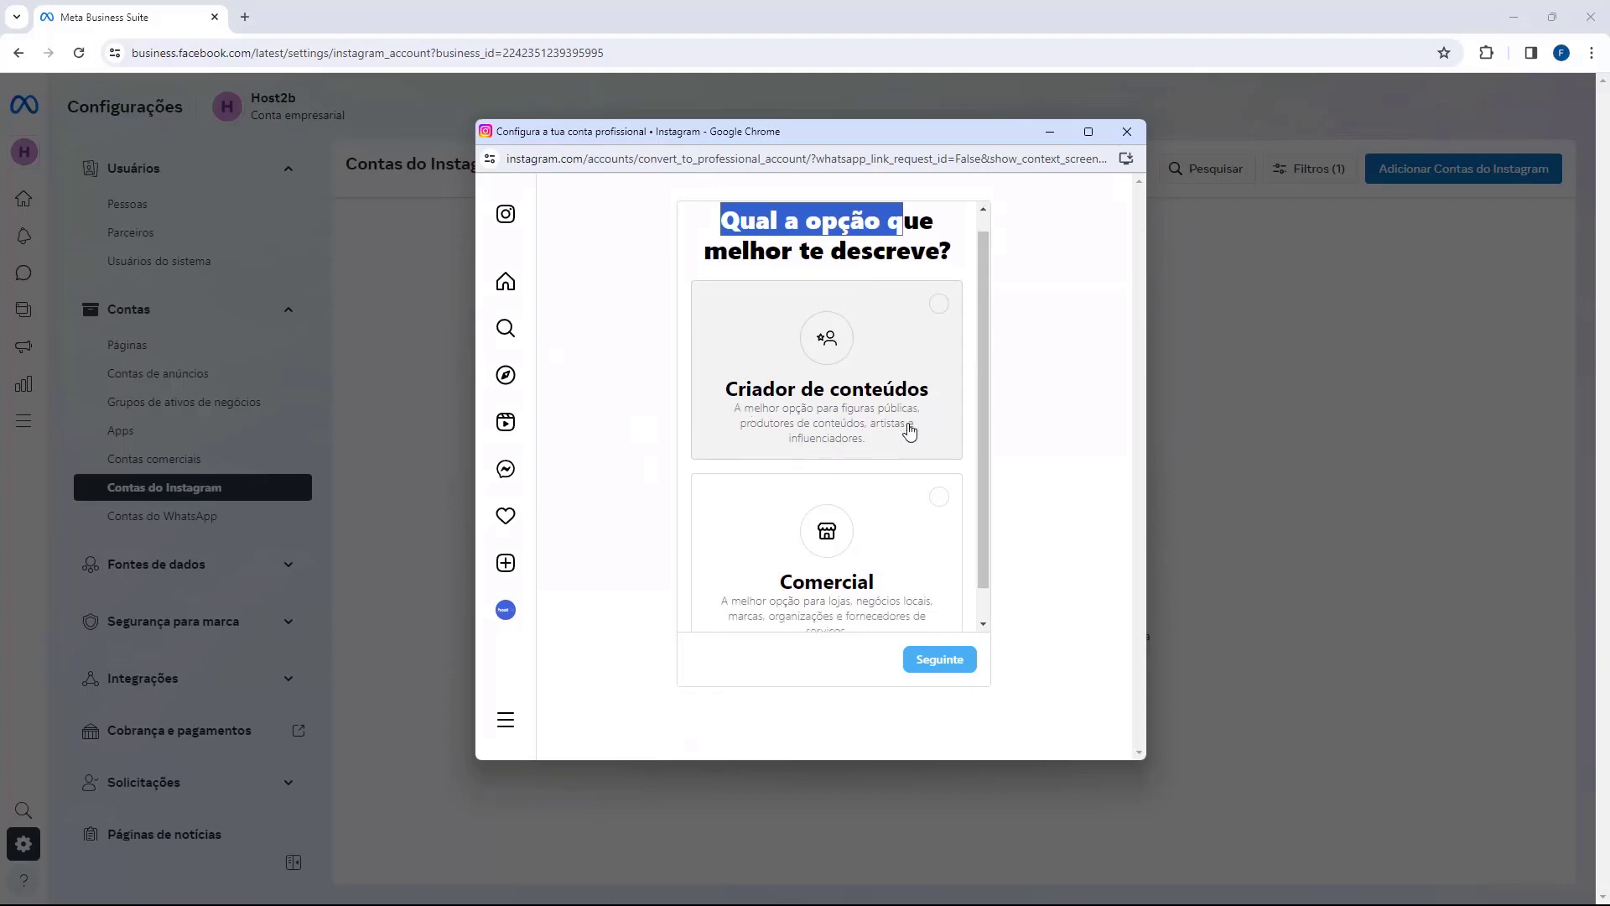
pyautogui.scroll(-2, 909, 431)
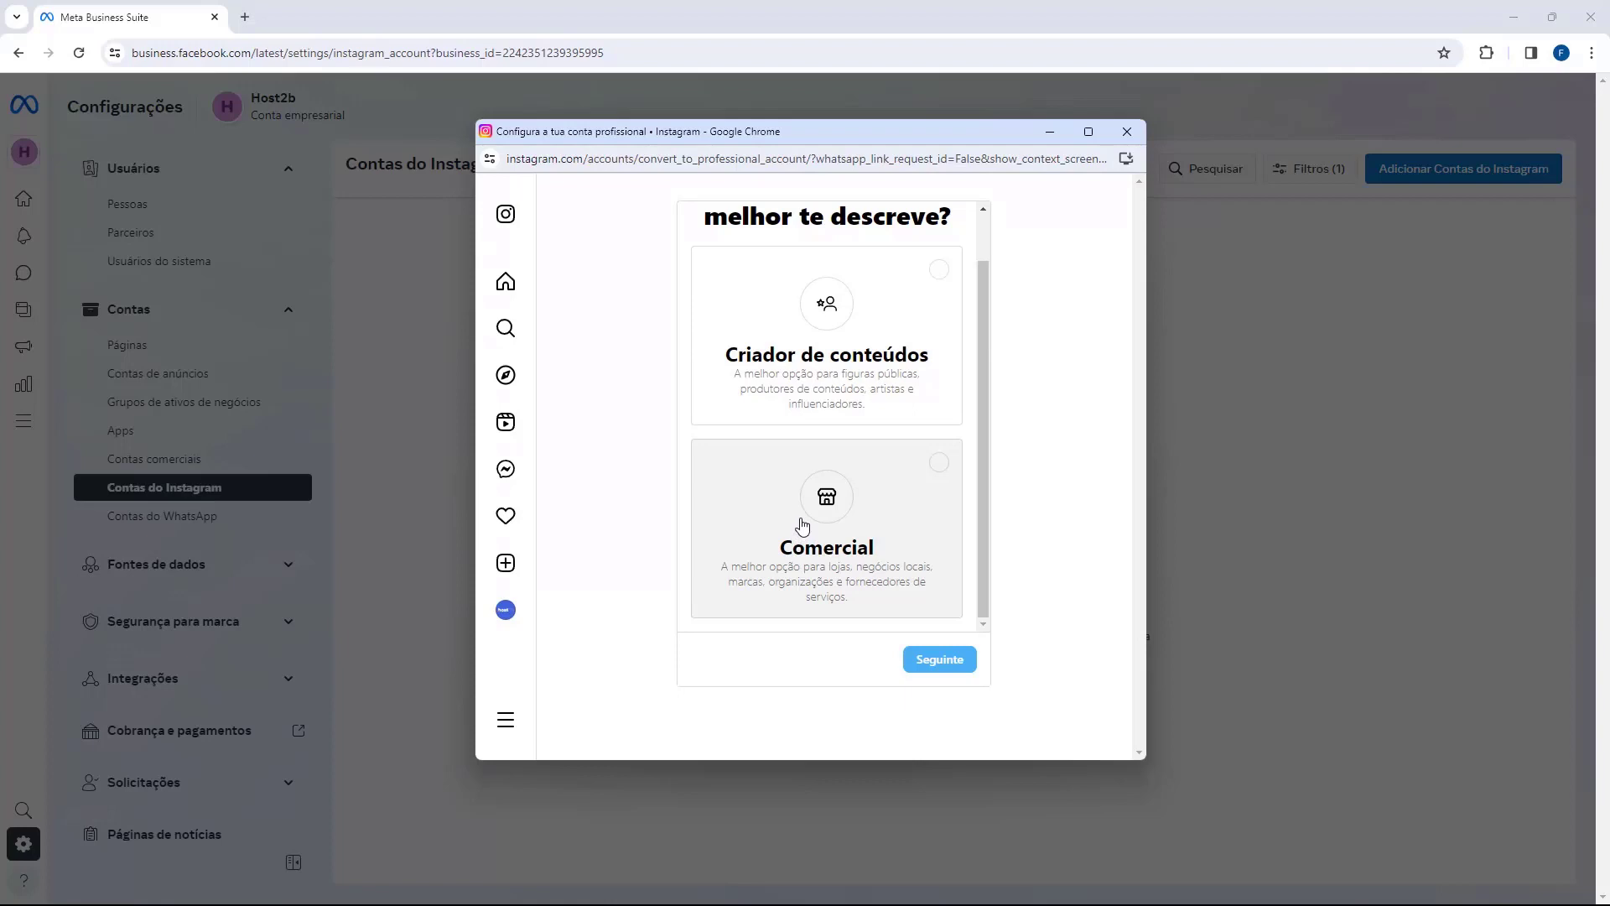
pyautogui.click(788, 347)
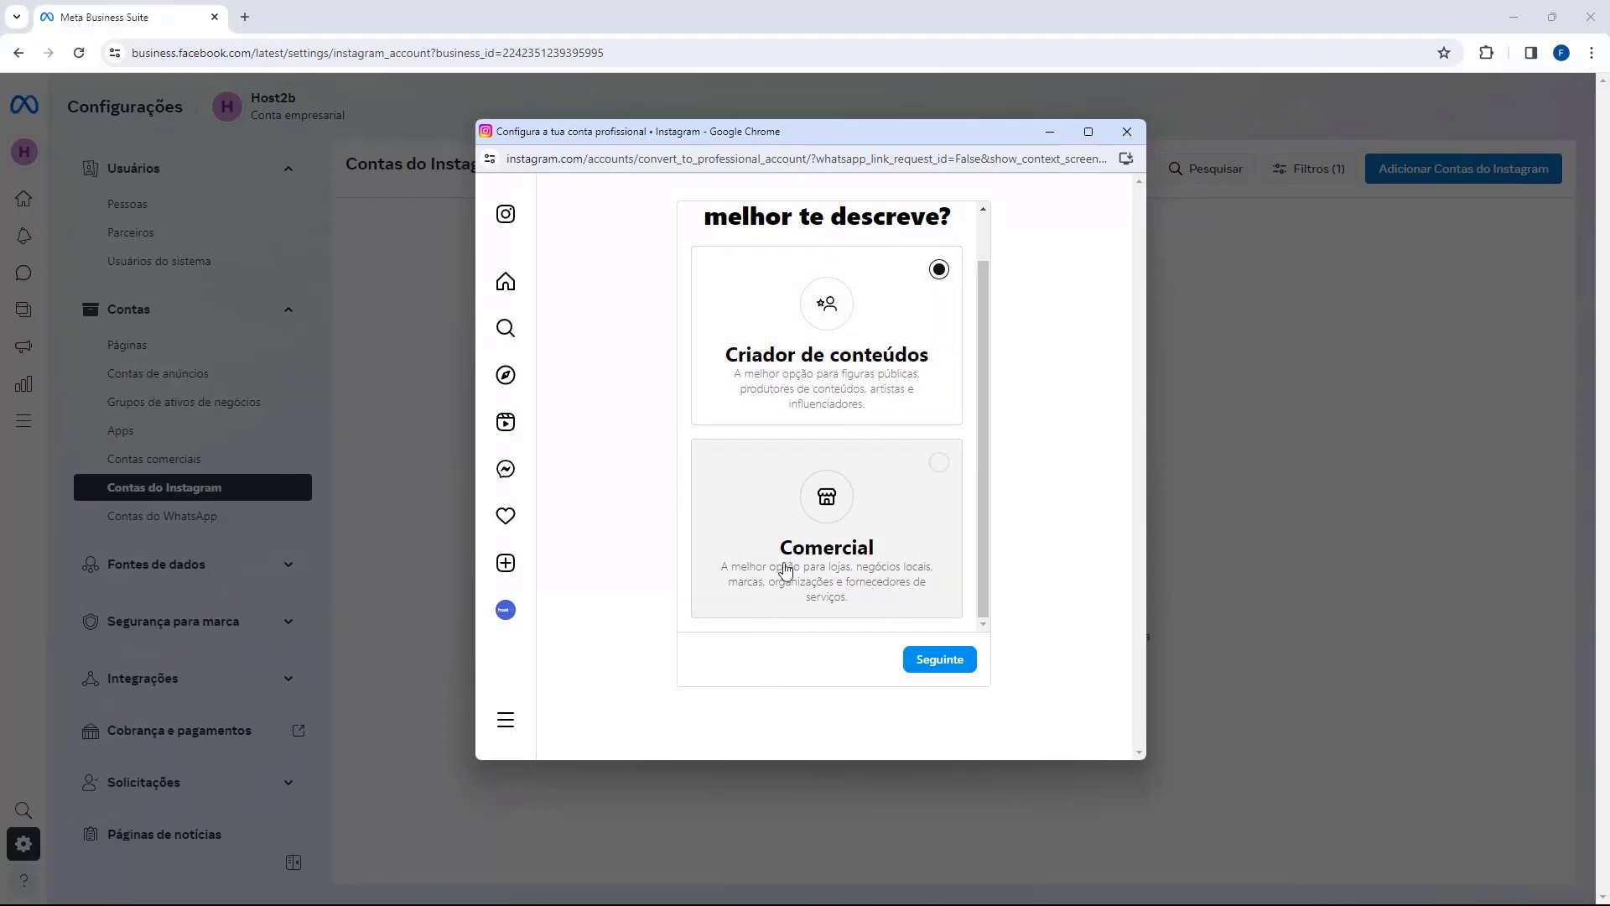
pyautogui.click(939, 661)
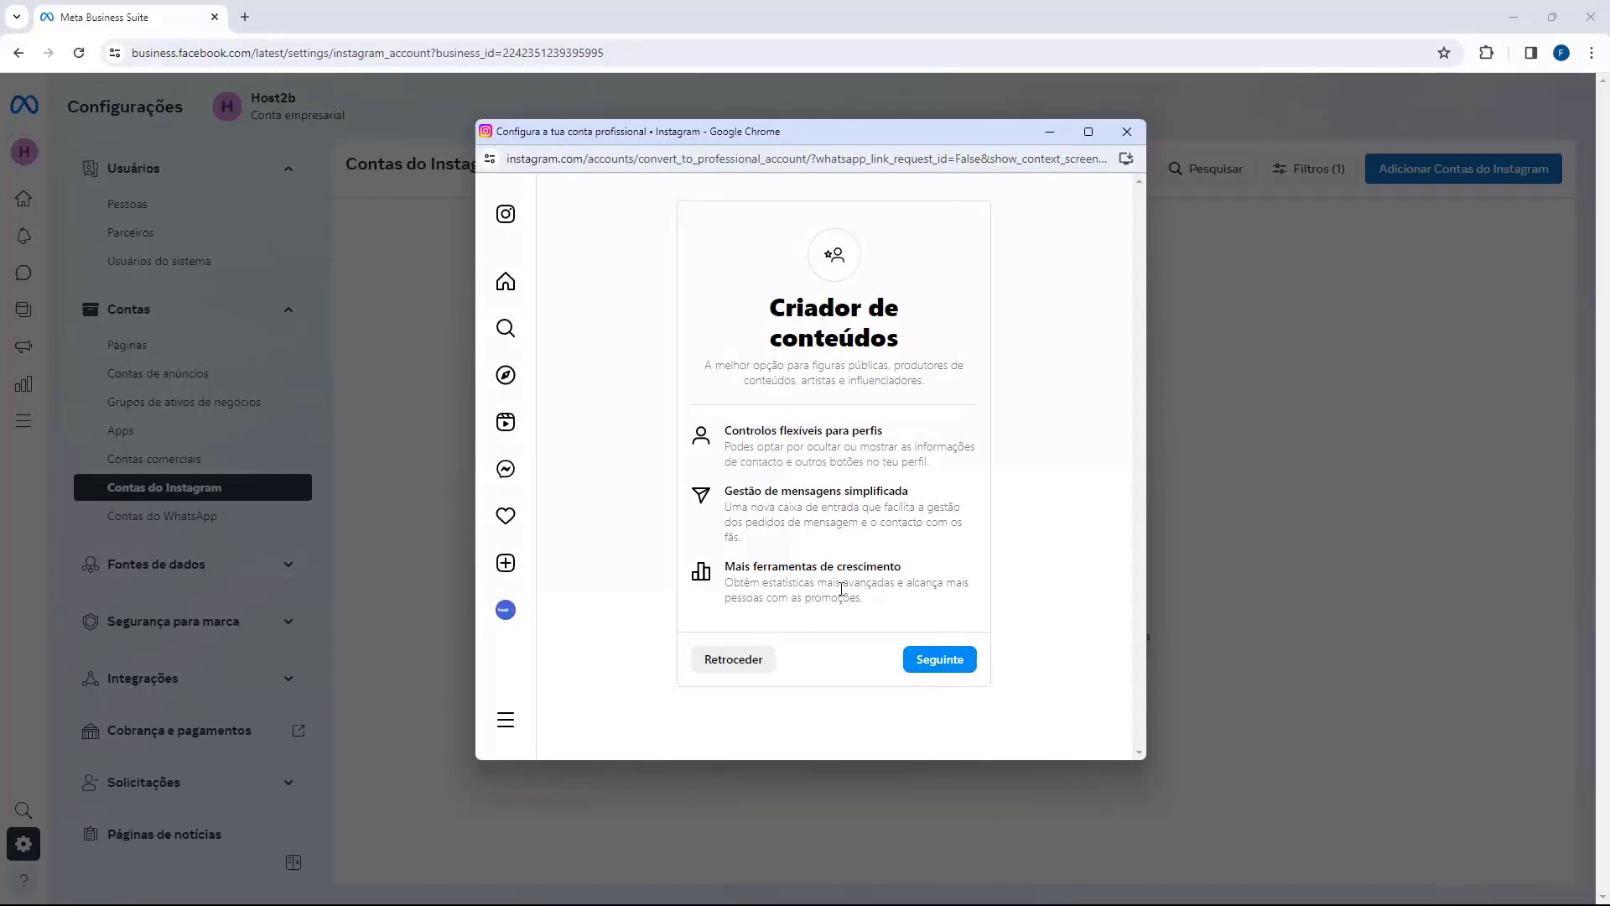
pyautogui.click(919, 664)
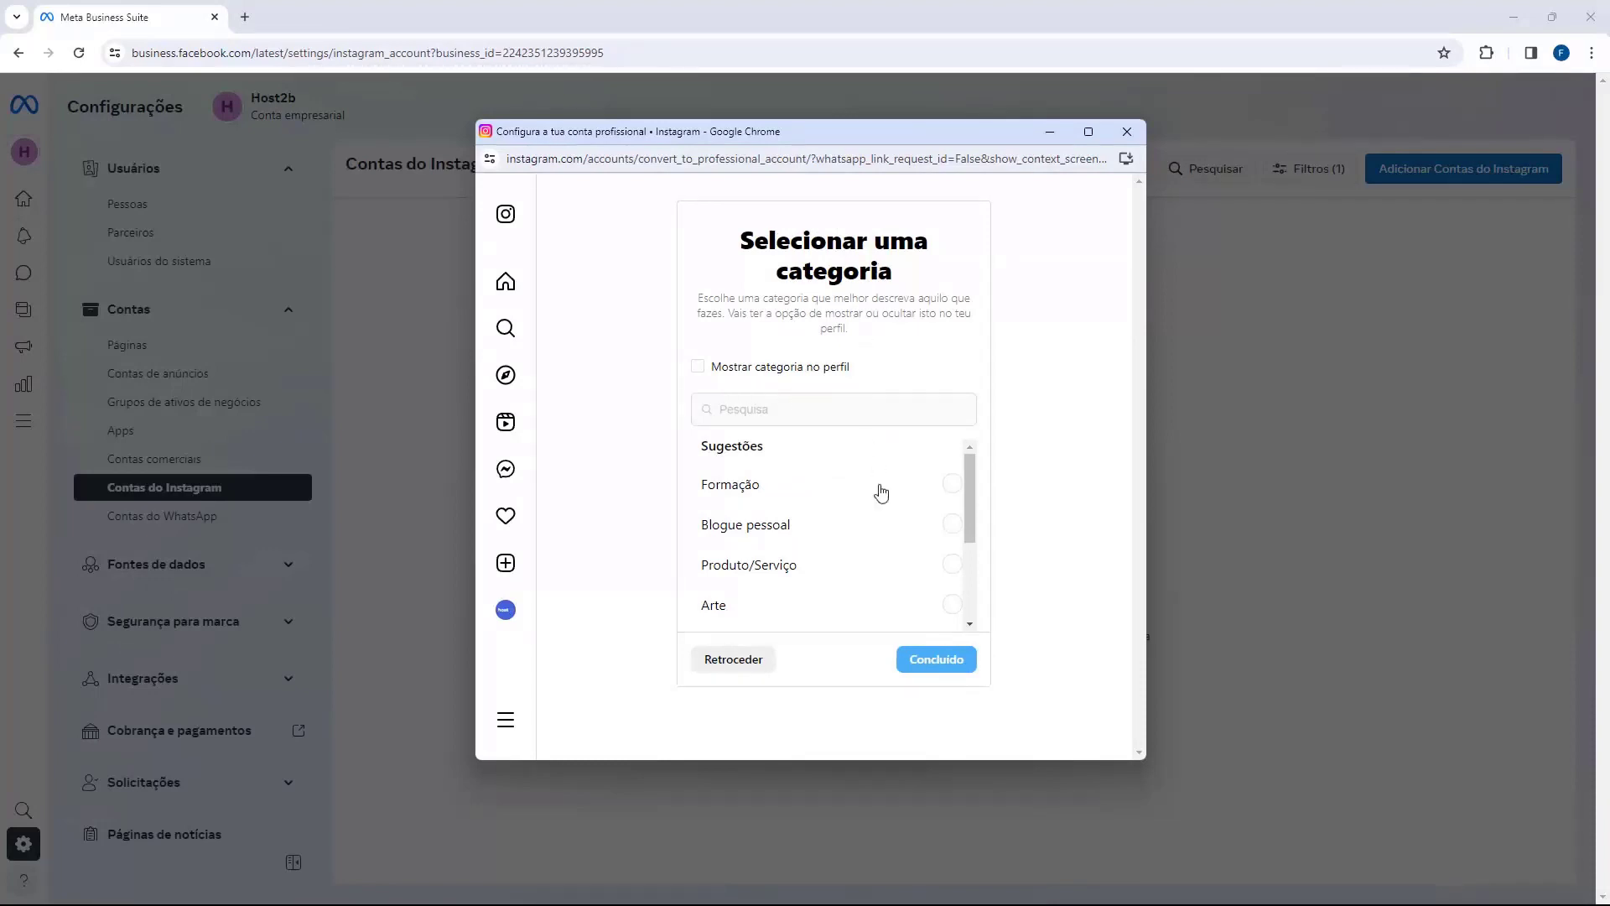
# Step: Set the professional account's category to "Produto/Serviço" and confirm it
pyautogui.scroll(-2, 877, 495)
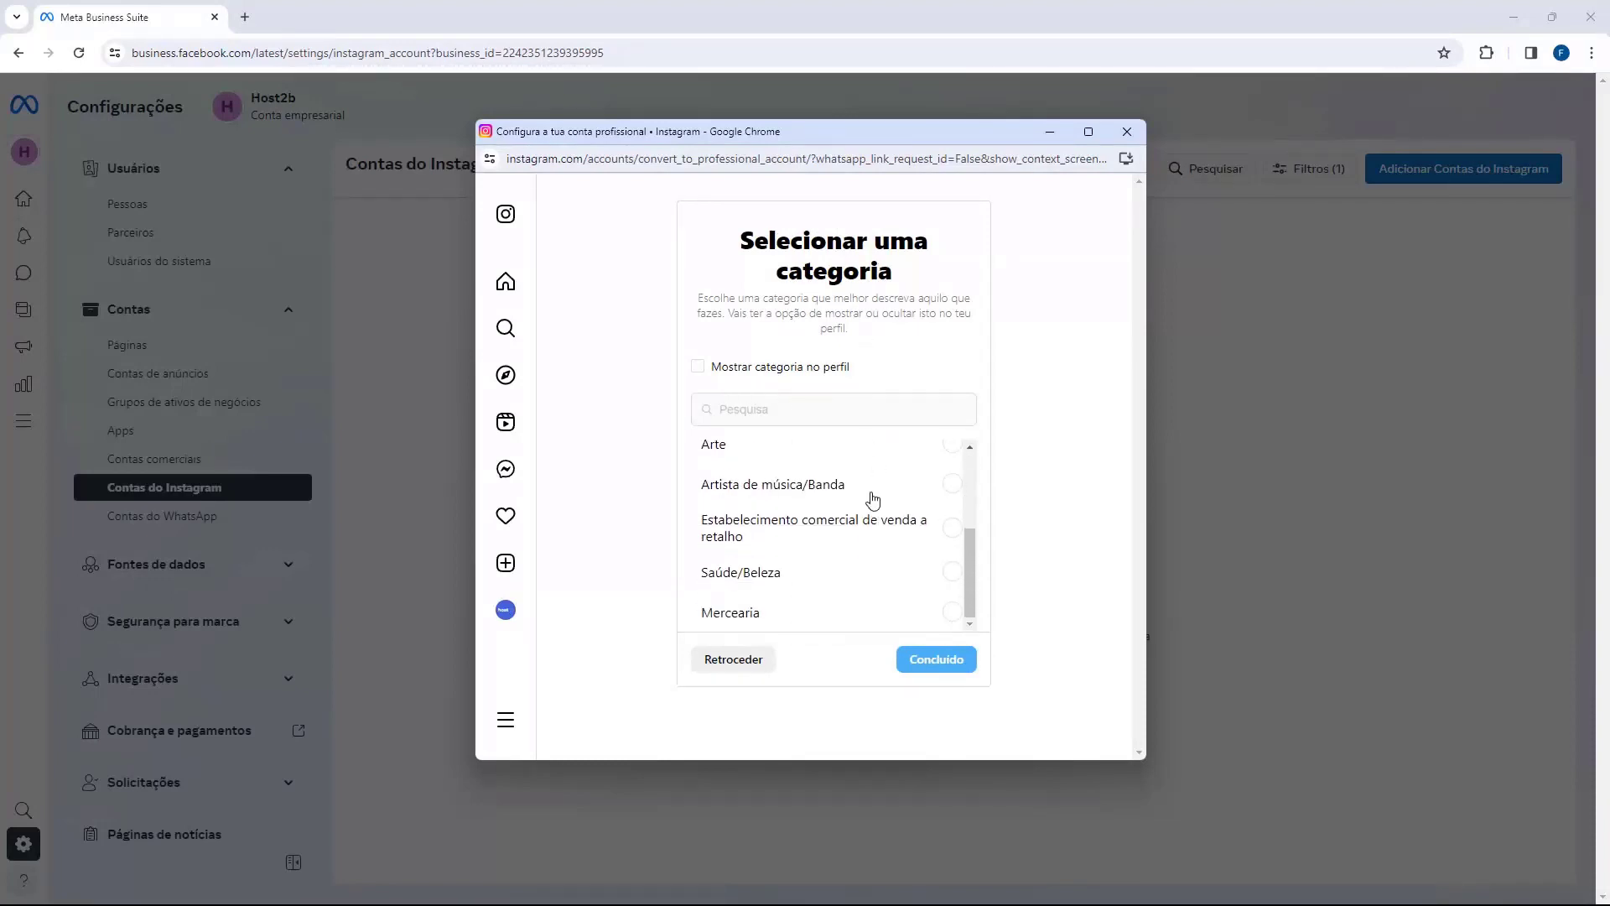
pyautogui.scroll(3, 873, 500)
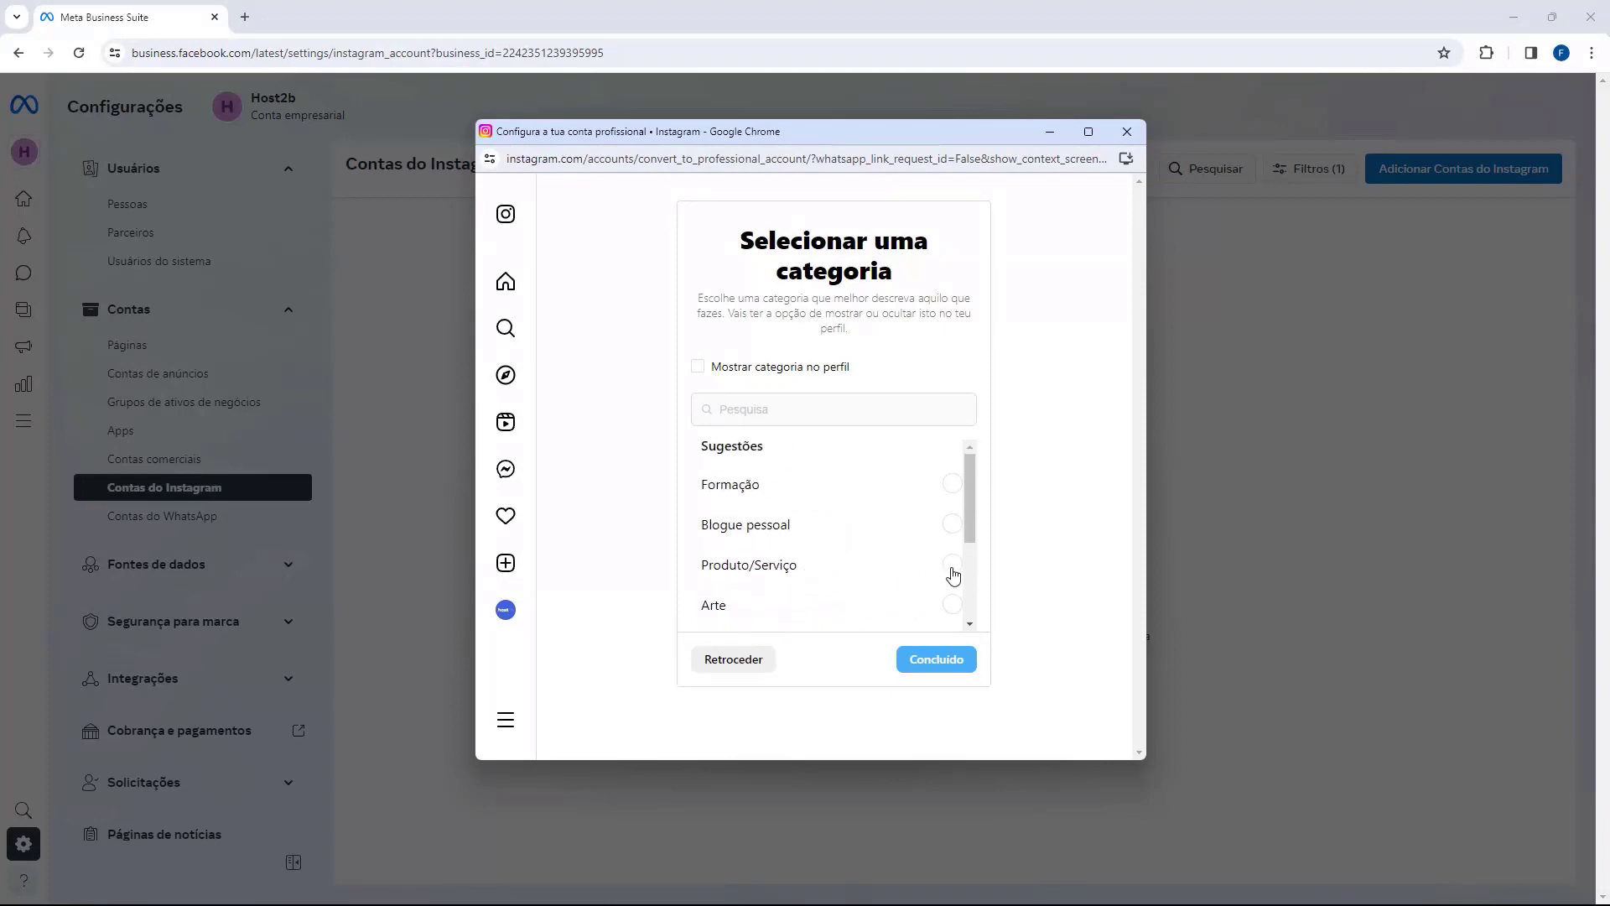
pyautogui.click(953, 568)
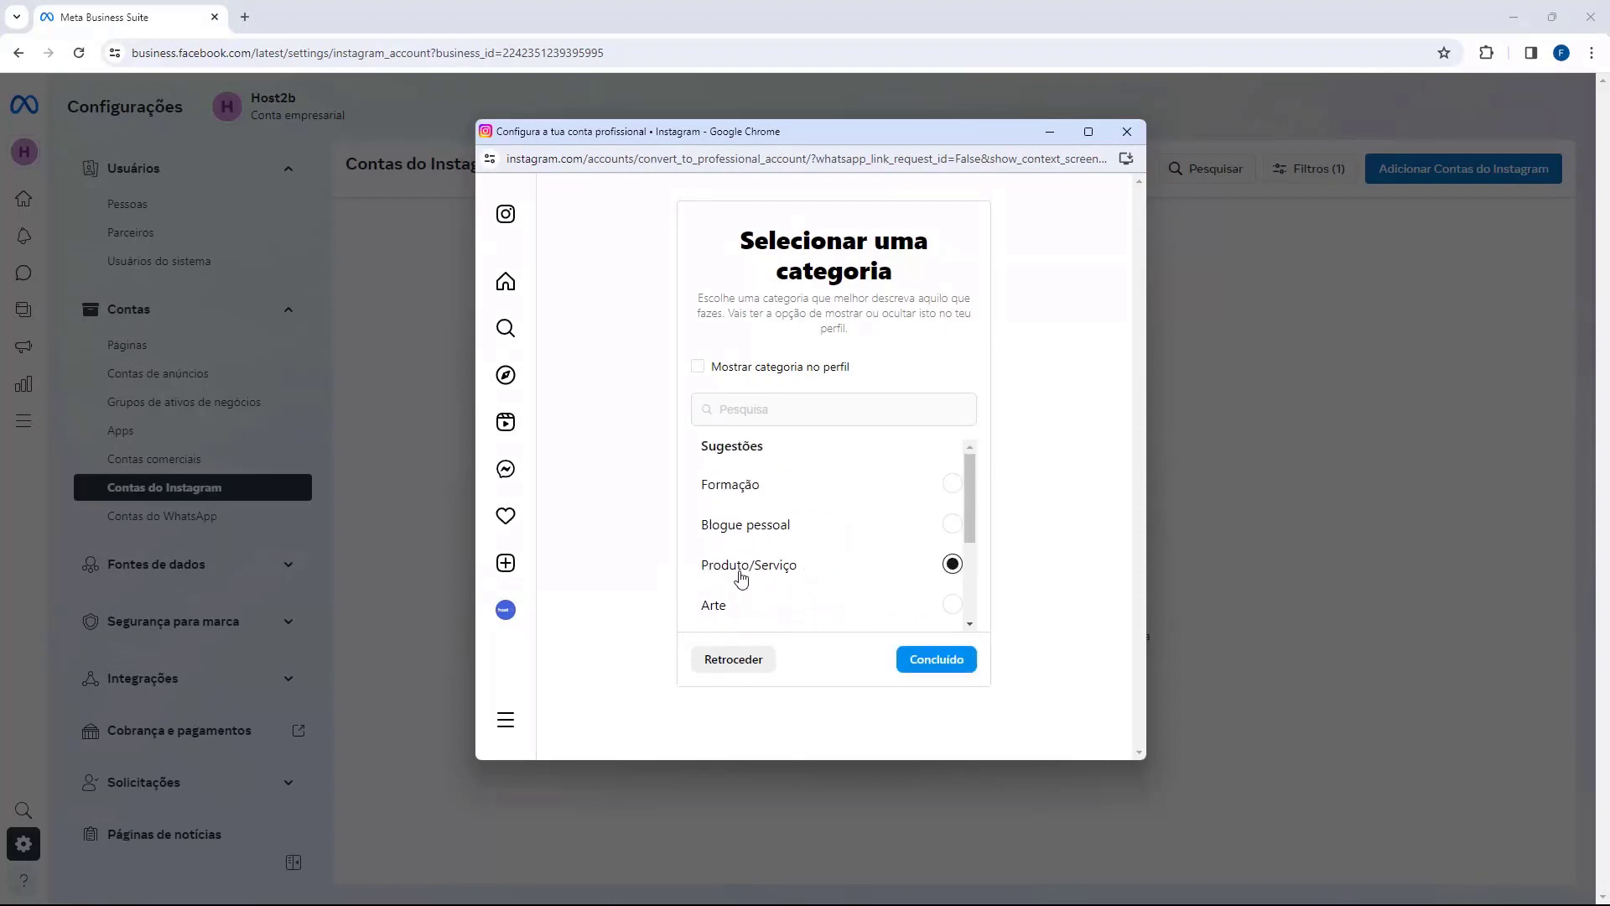
pyautogui.click(941, 663)
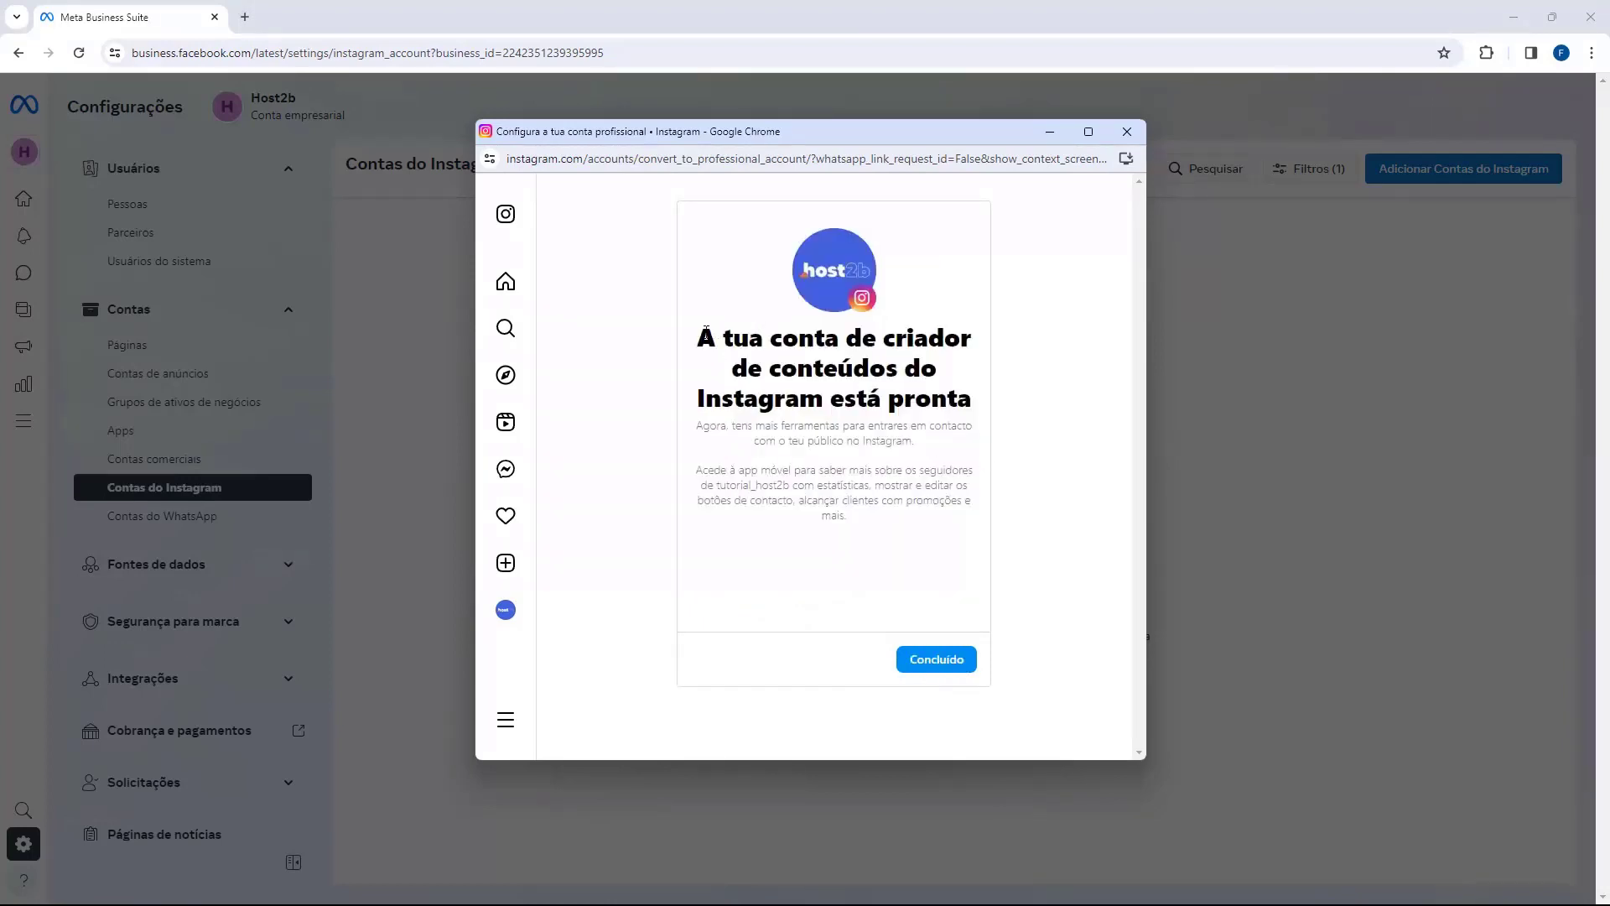
# Step: Finish the creator account setup and close the notice about the added Instagram account
pyautogui.moveTo(705, 336); pyautogui.dragTo(903, 401)
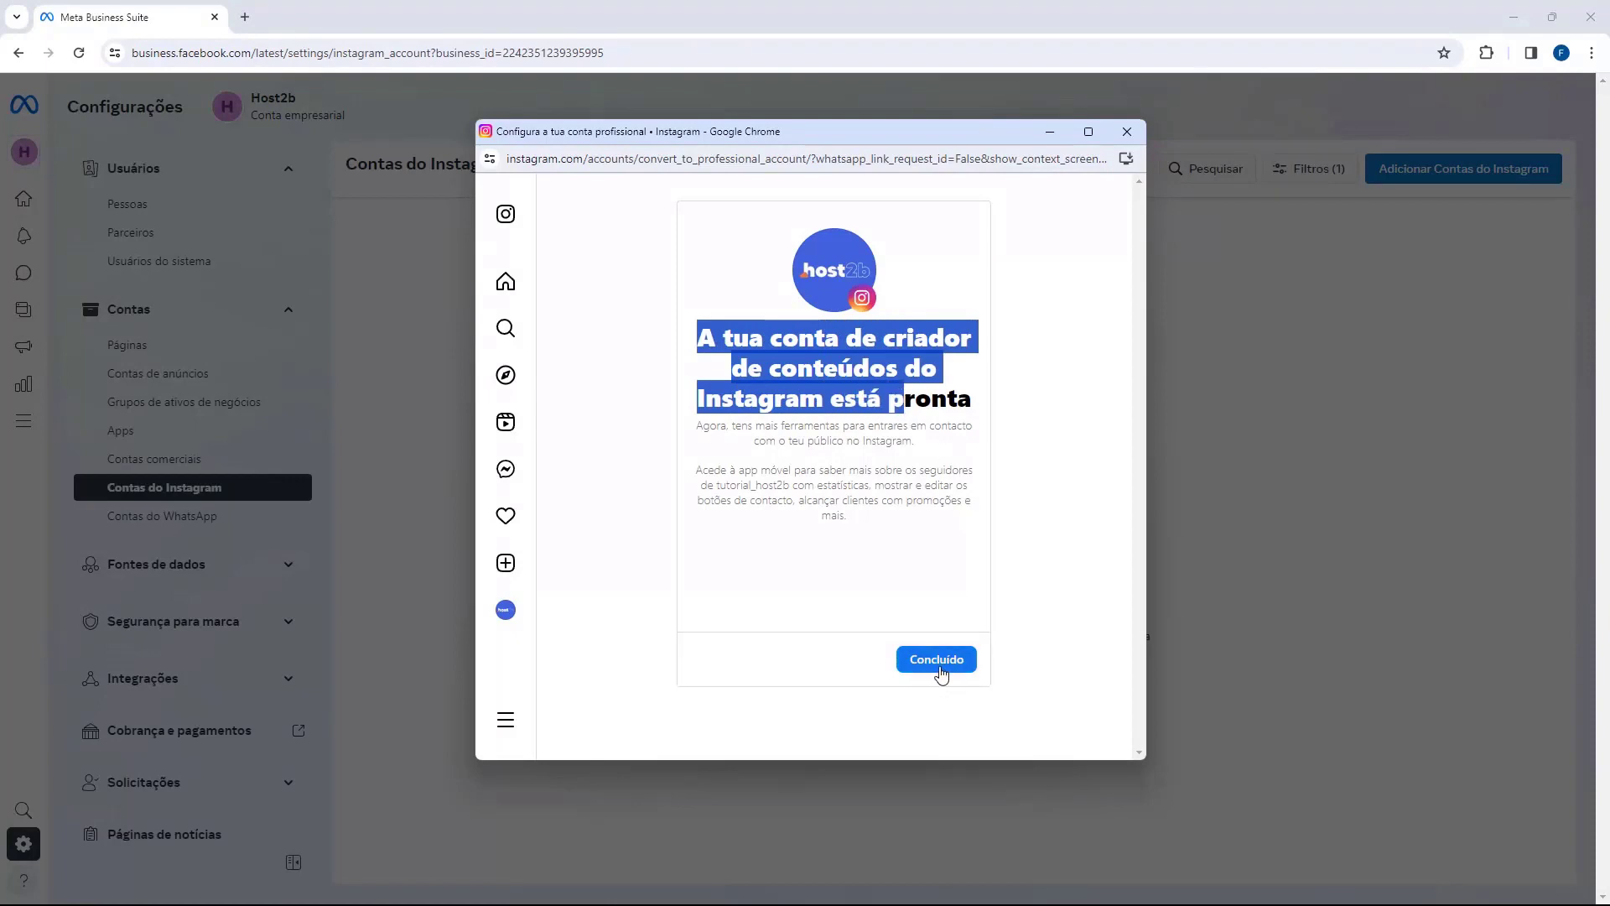
pyautogui.click(936, 666)
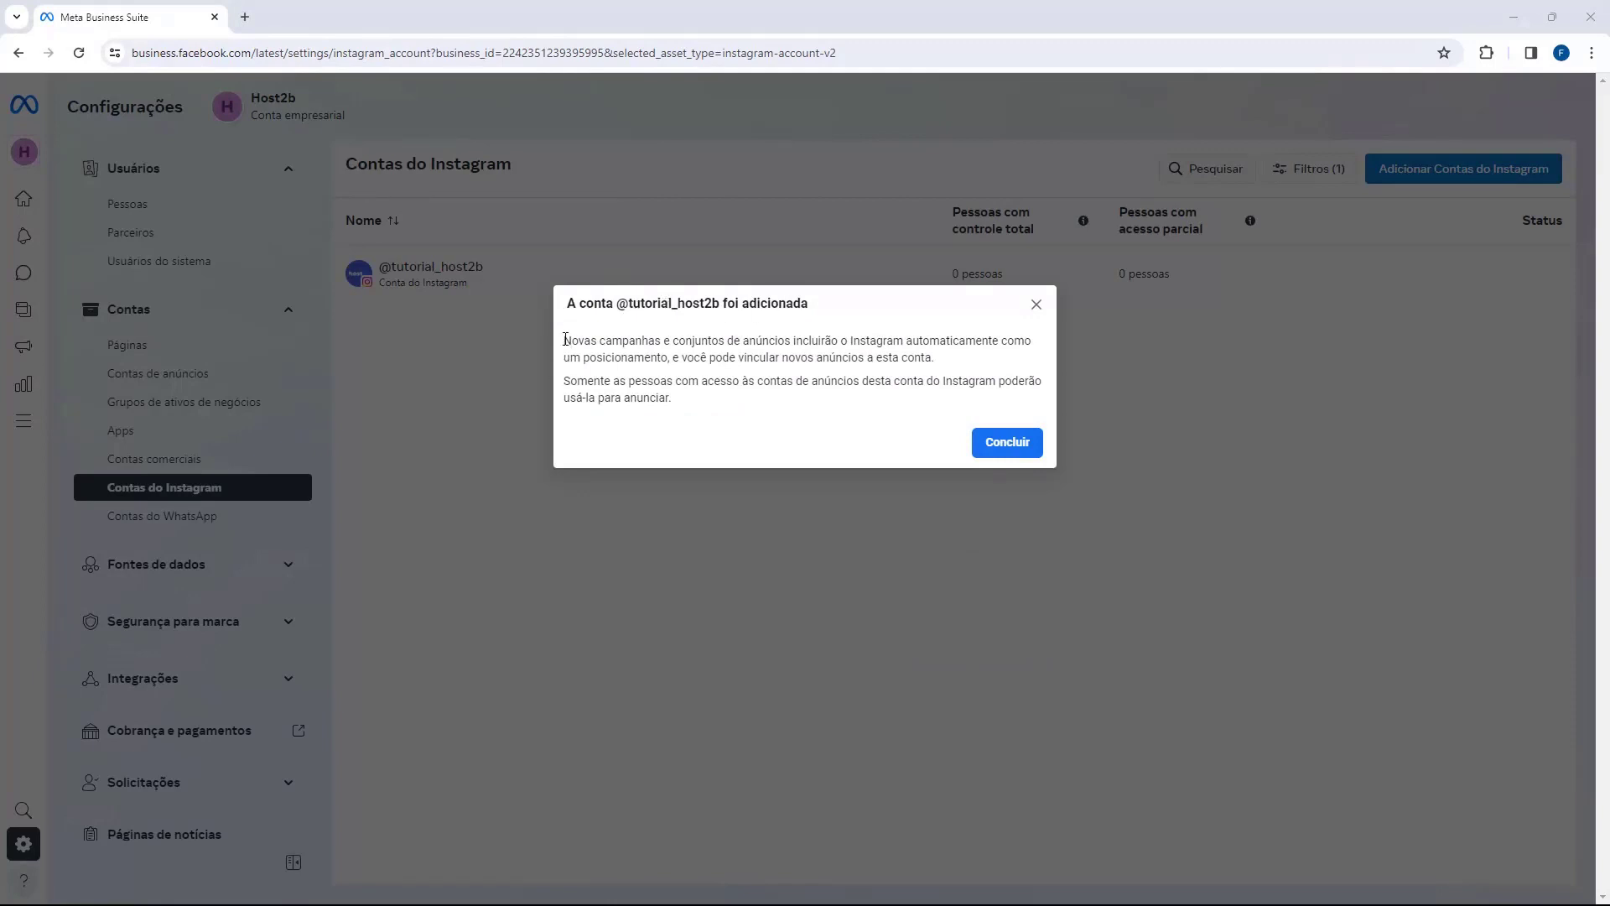
pyautogui.moveTo(569, 340); pyautogui.dragTo(907, 358)
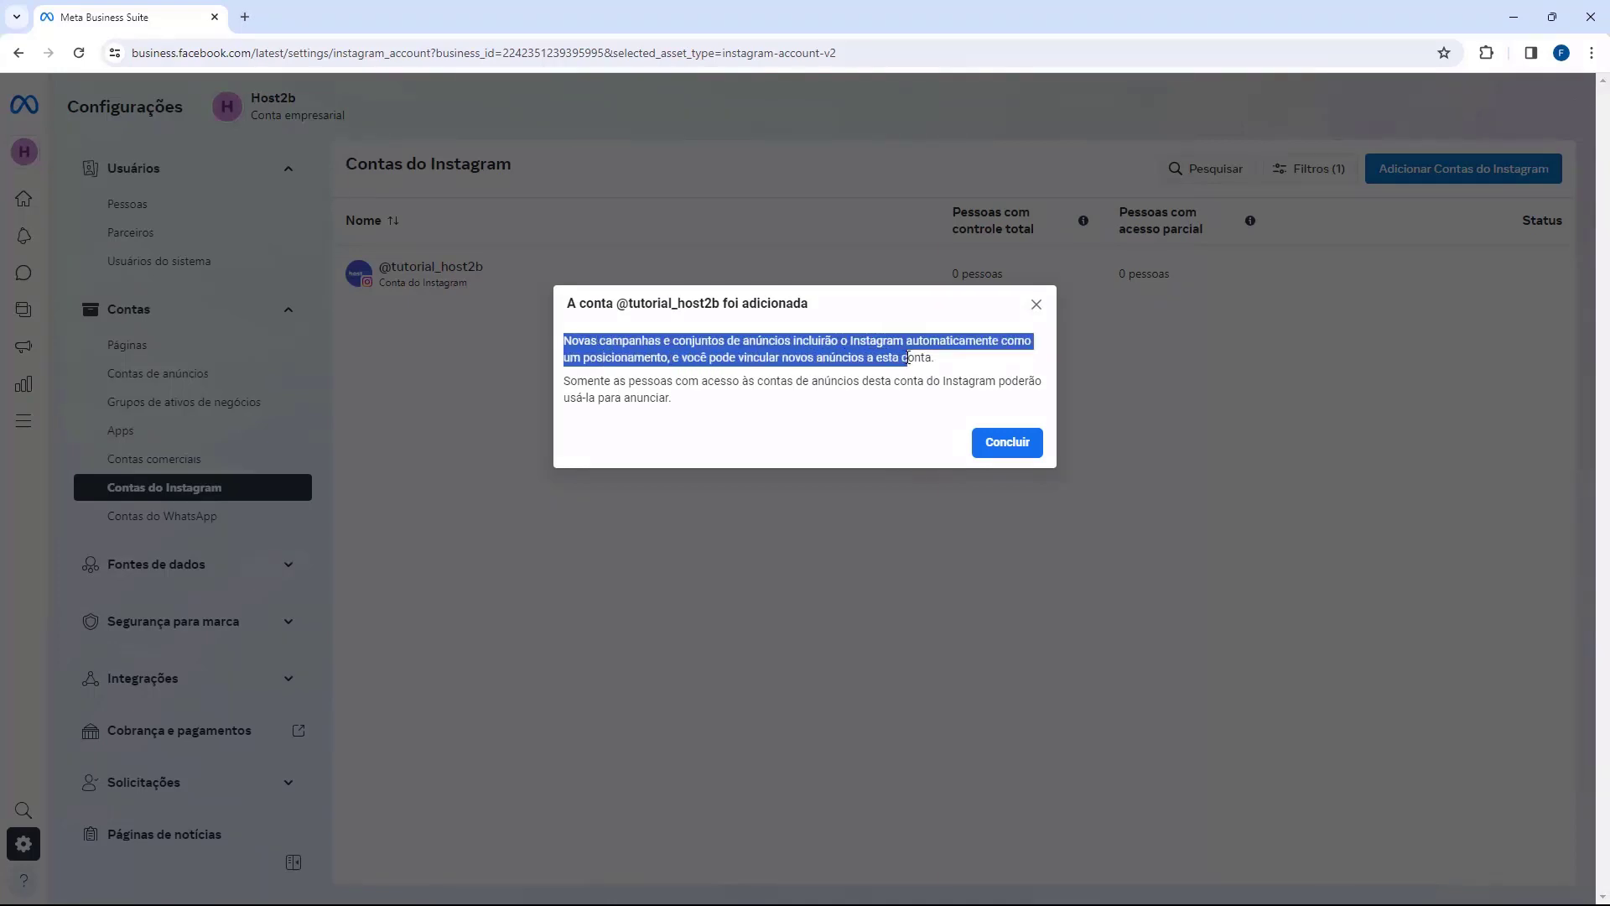
pyautogui.click(1007, 443)
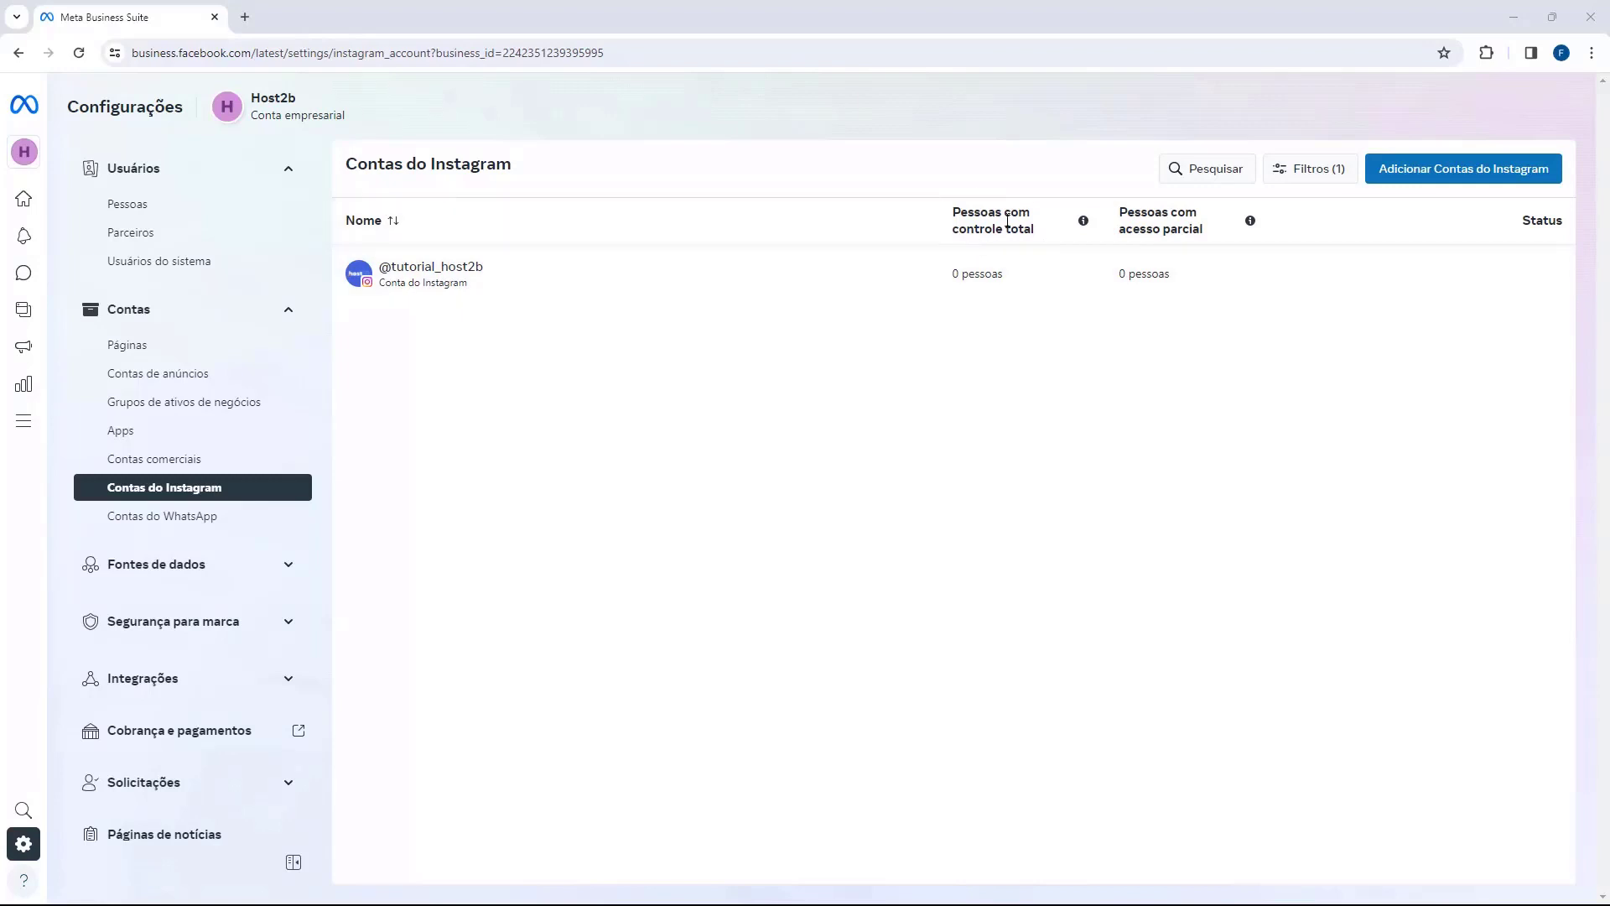
# Step: Open the added Instagram account's details and display its account access settings
pyautogui.moveTo(977, 226); pyautogui.dragTo(1006, 228)
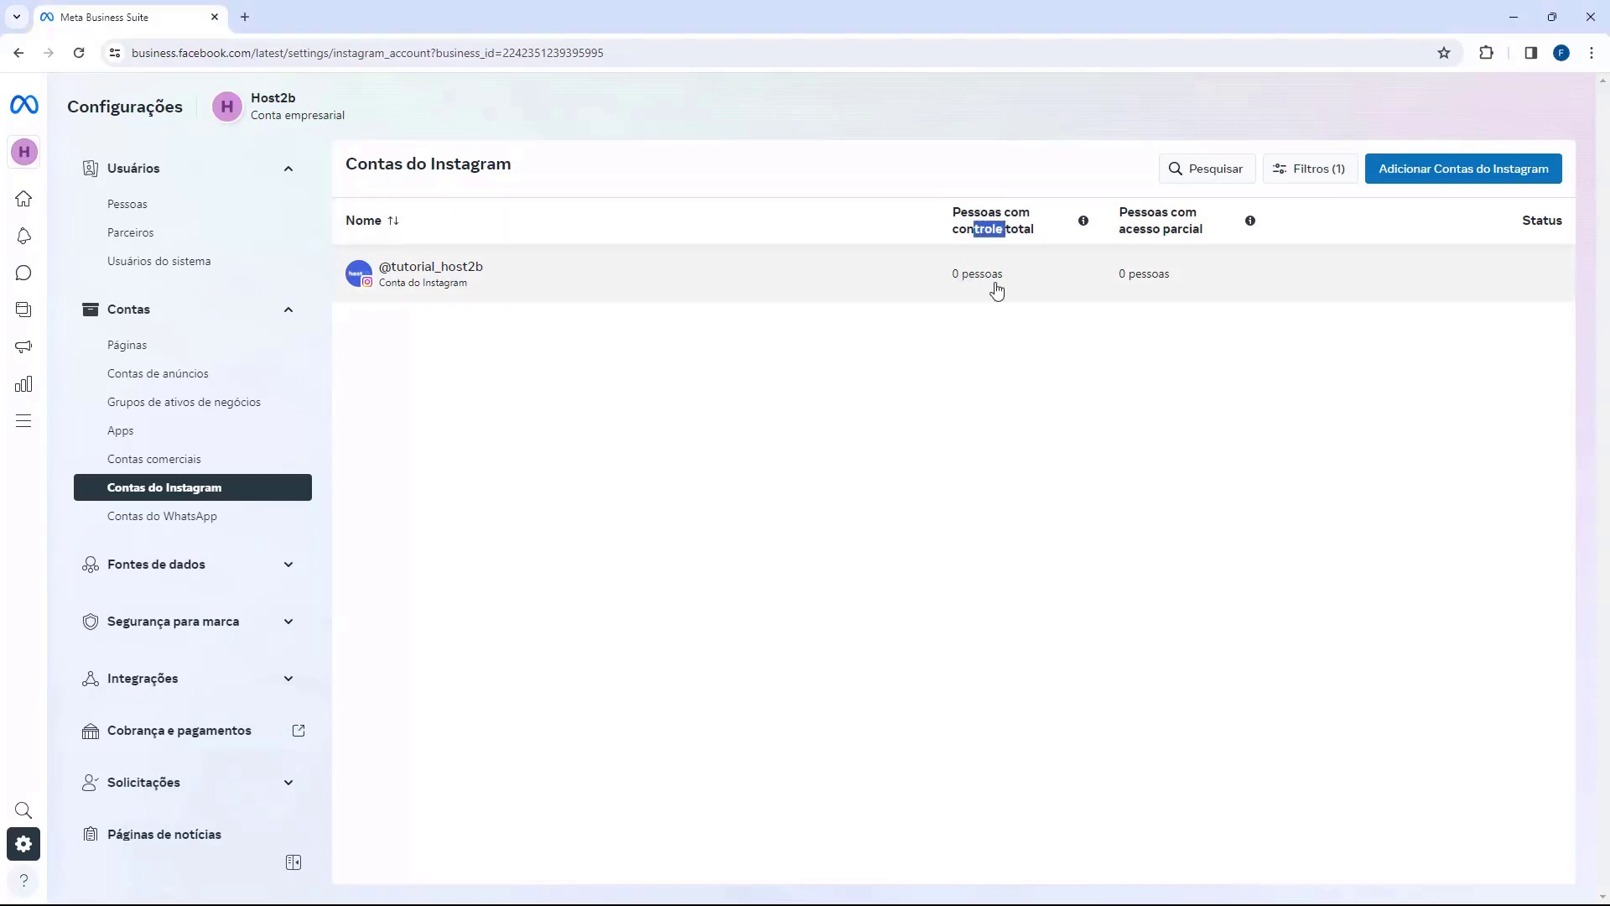
pyautogui.click(803, 285)
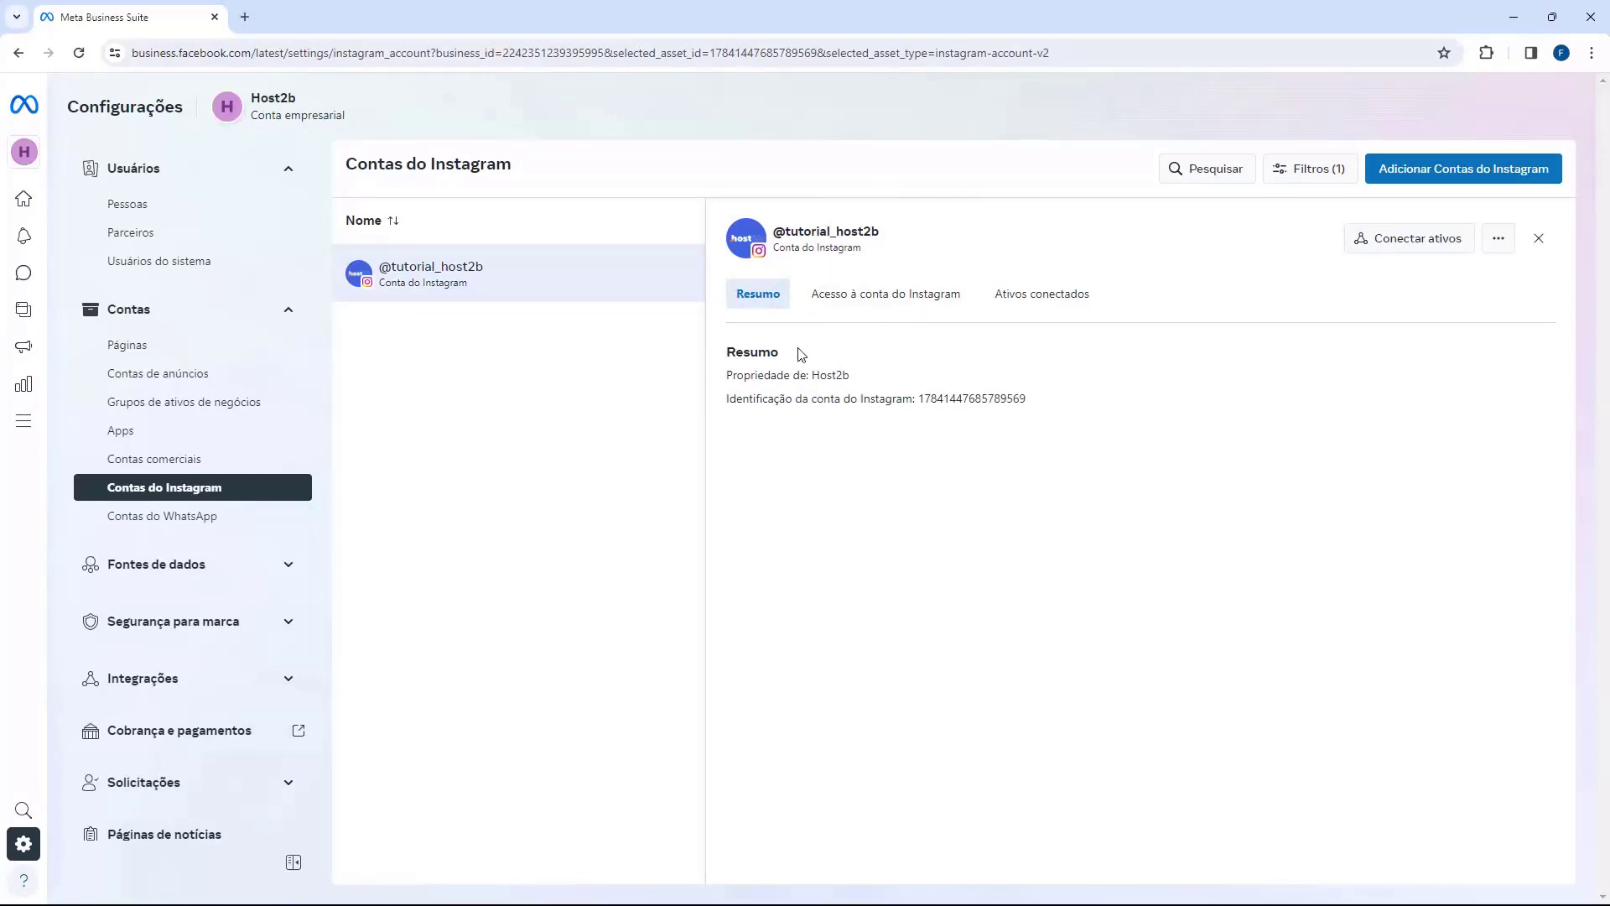
pyautogui.click(881, 306)
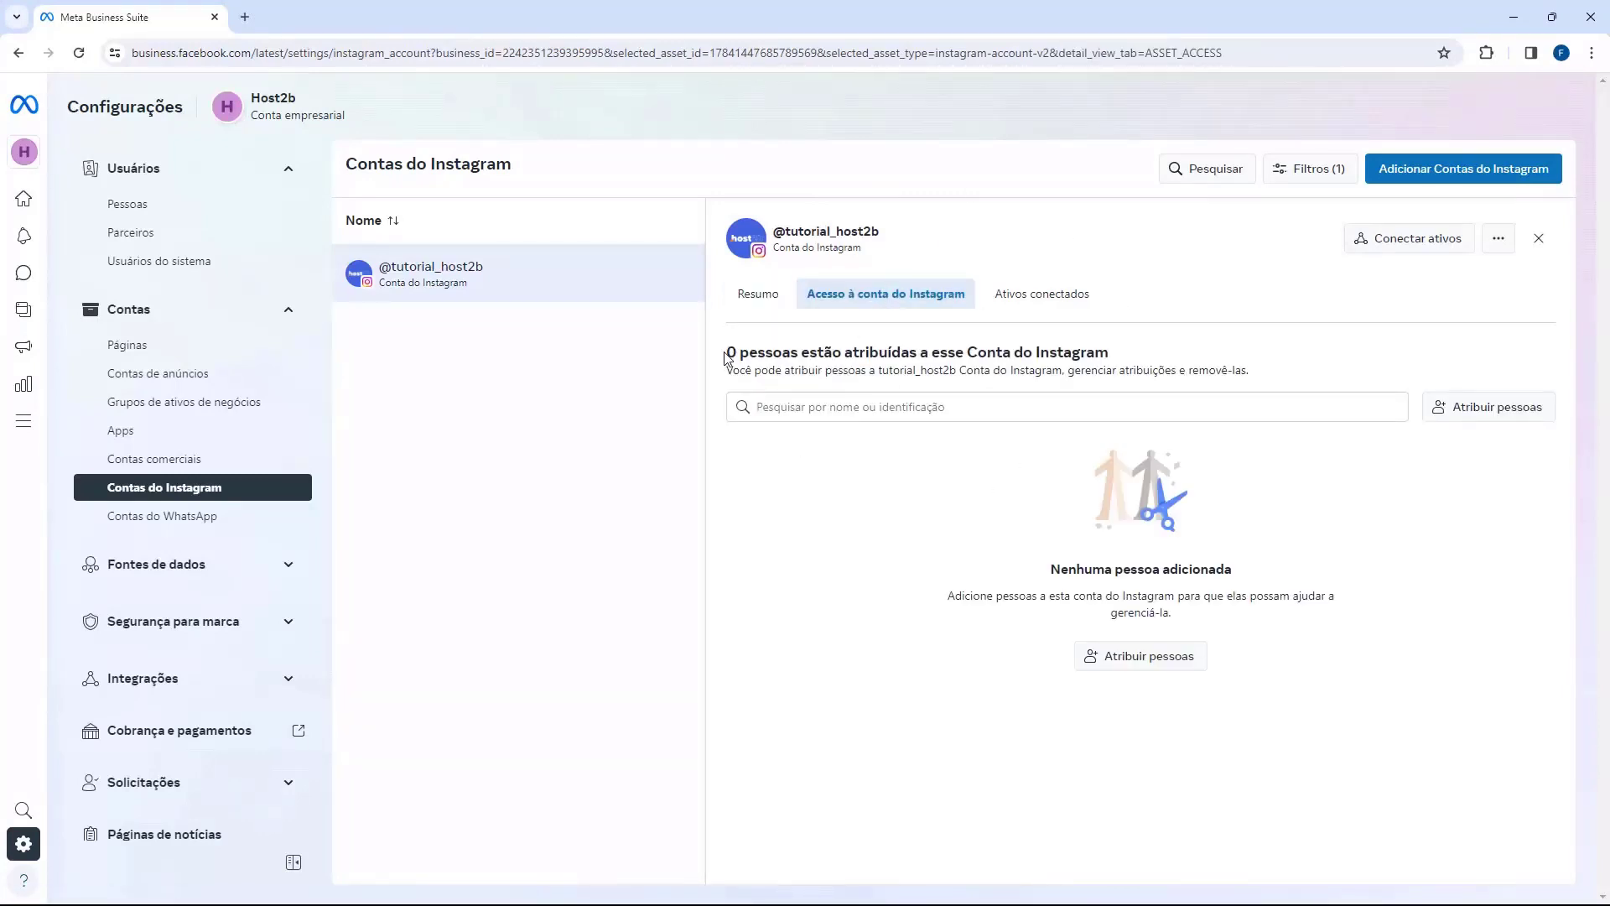
pyautogui.moveTo(728, 358); pyautogui.dragTo(825, 358)
pyautogui.click(856, 358)
# Step: Assign the listed person to the Instagram account with full control ("Tudo") and finish the assignment
pyautogui.click(1142, 656)
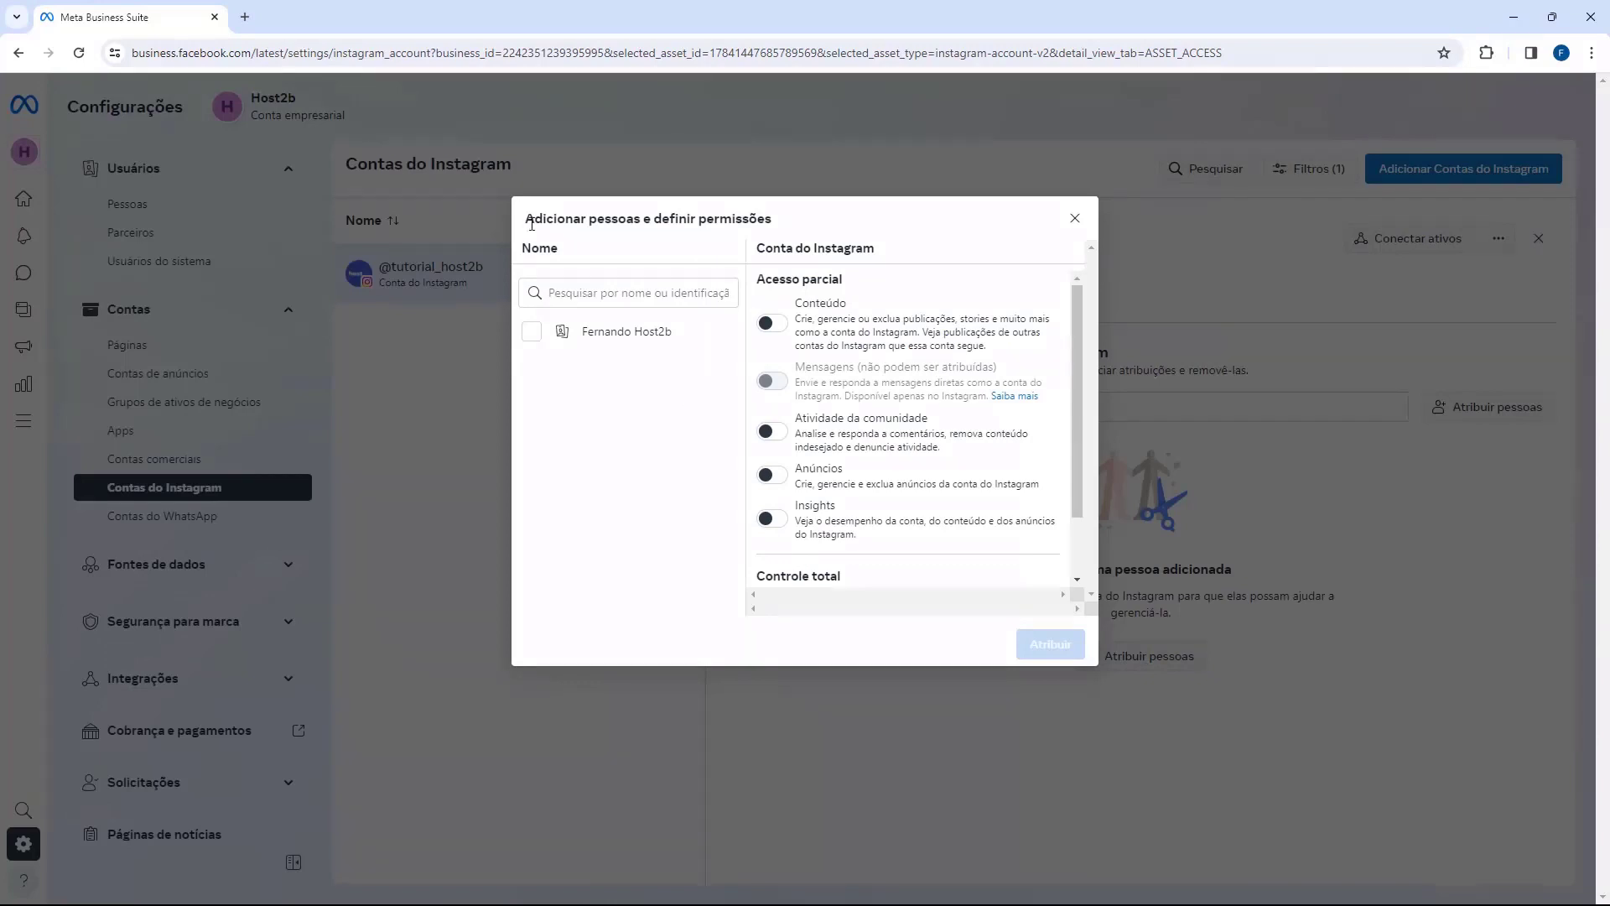
pyautogui.moveTo(529, 225); pyautogui.dragTo(698, 241)
pyautogui.click(709, 245)
pyautogui.click(535, 336)
pyautogui.scroll(-2, 838, 470)
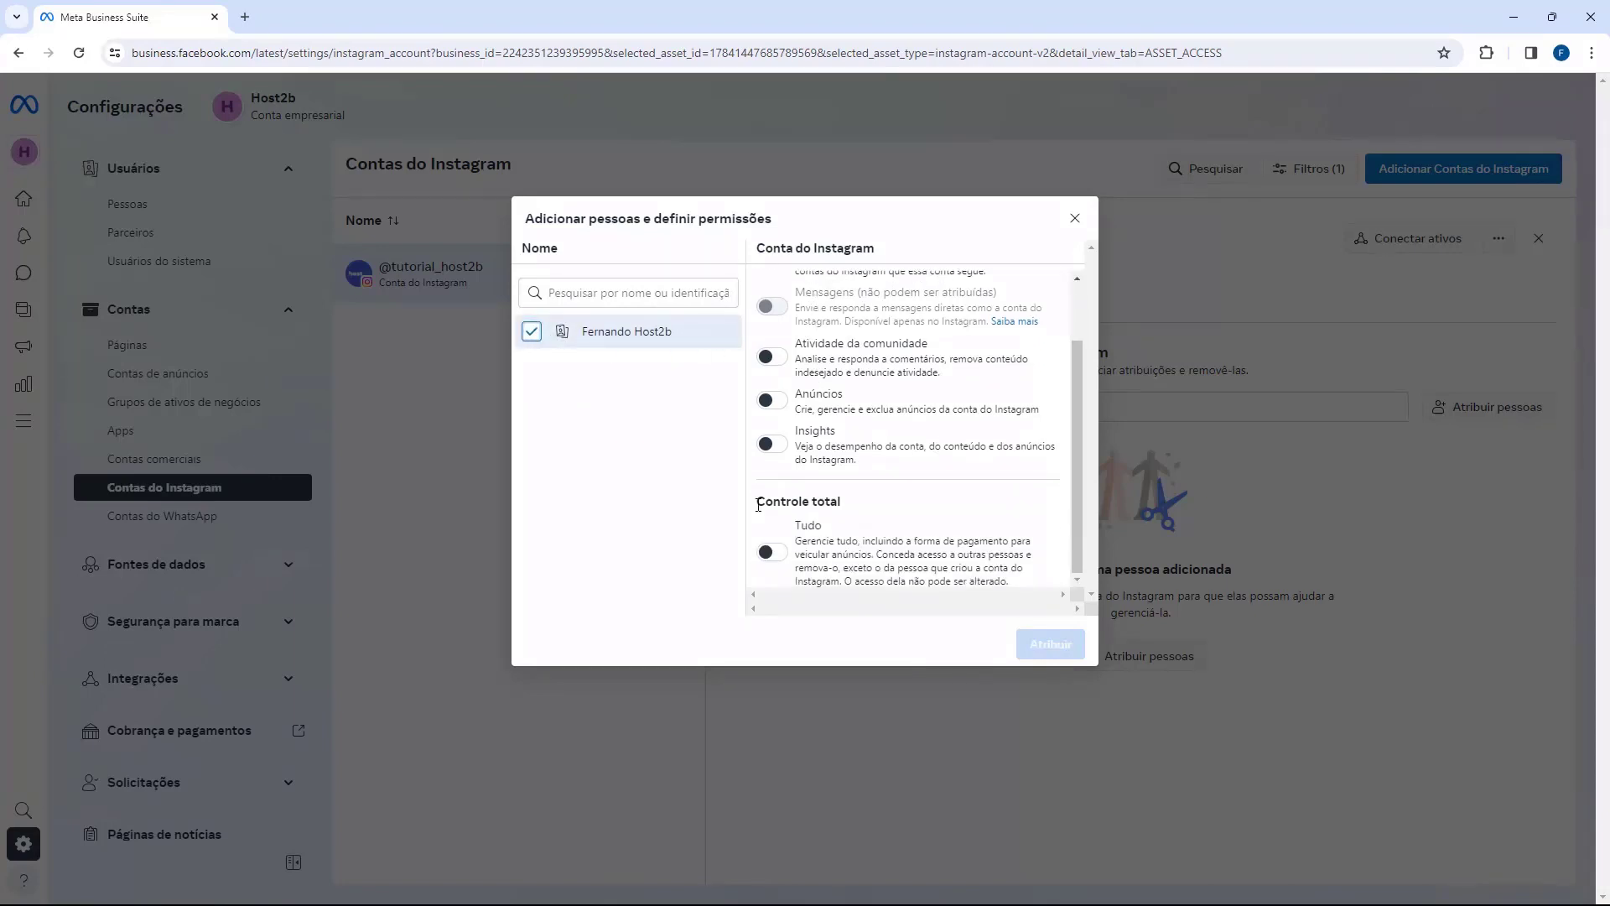
pyautogui.moveTo(756, 501); pyautogui.dragTo(821, 505)
pyautogui.click(768, 554)
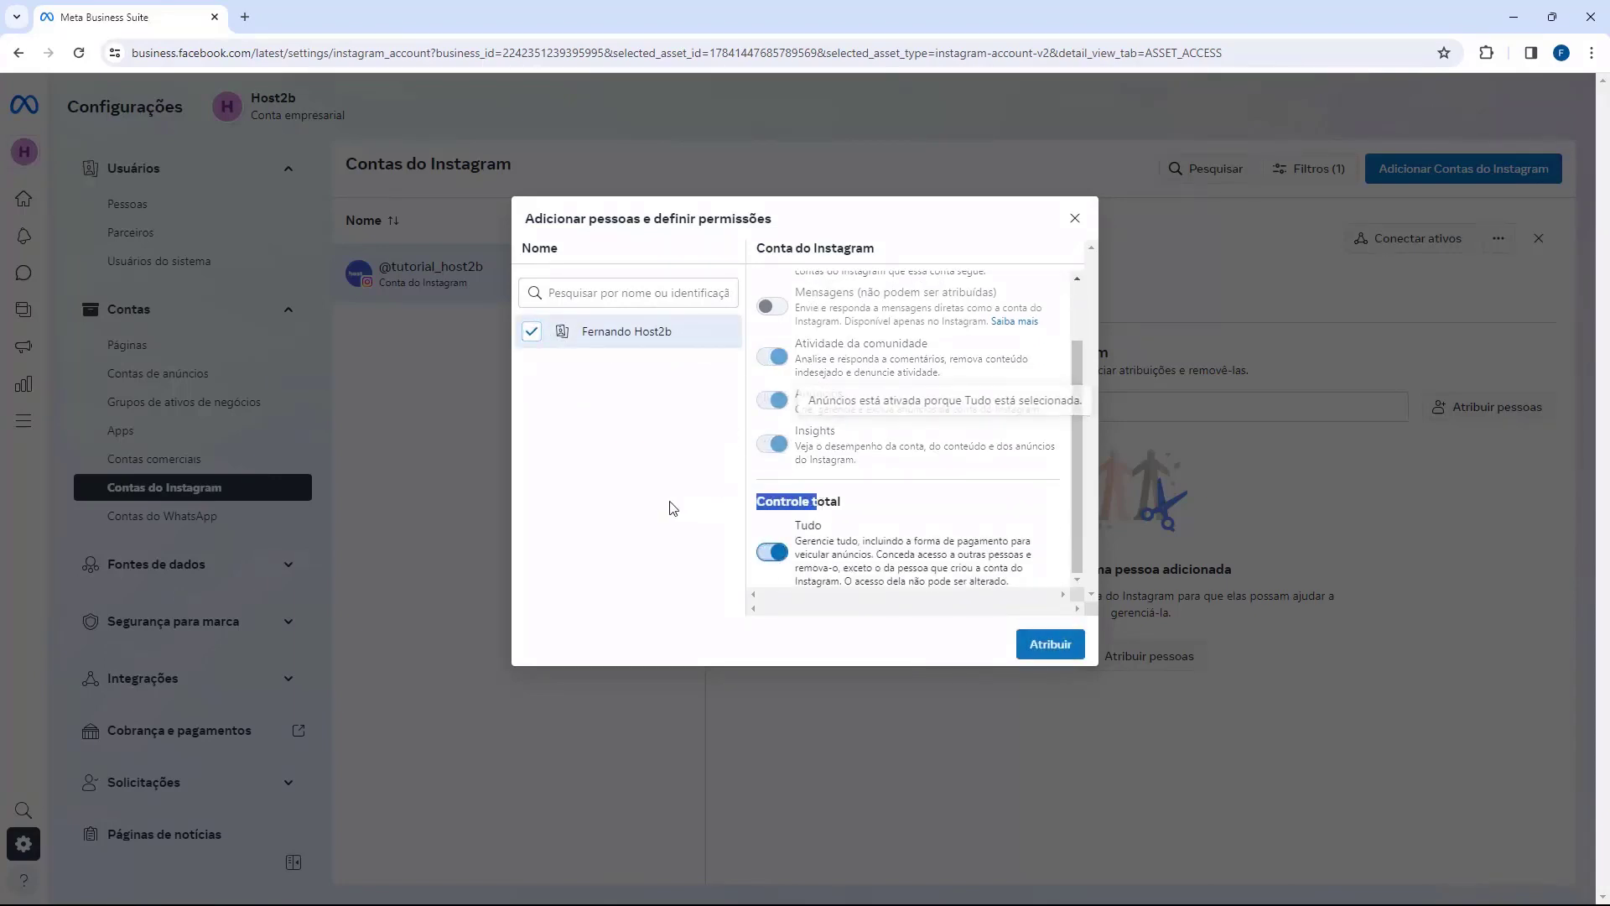
pyautogui.scroll(1, 749, 469)
pyautogui.scroll(1, 758, 453)
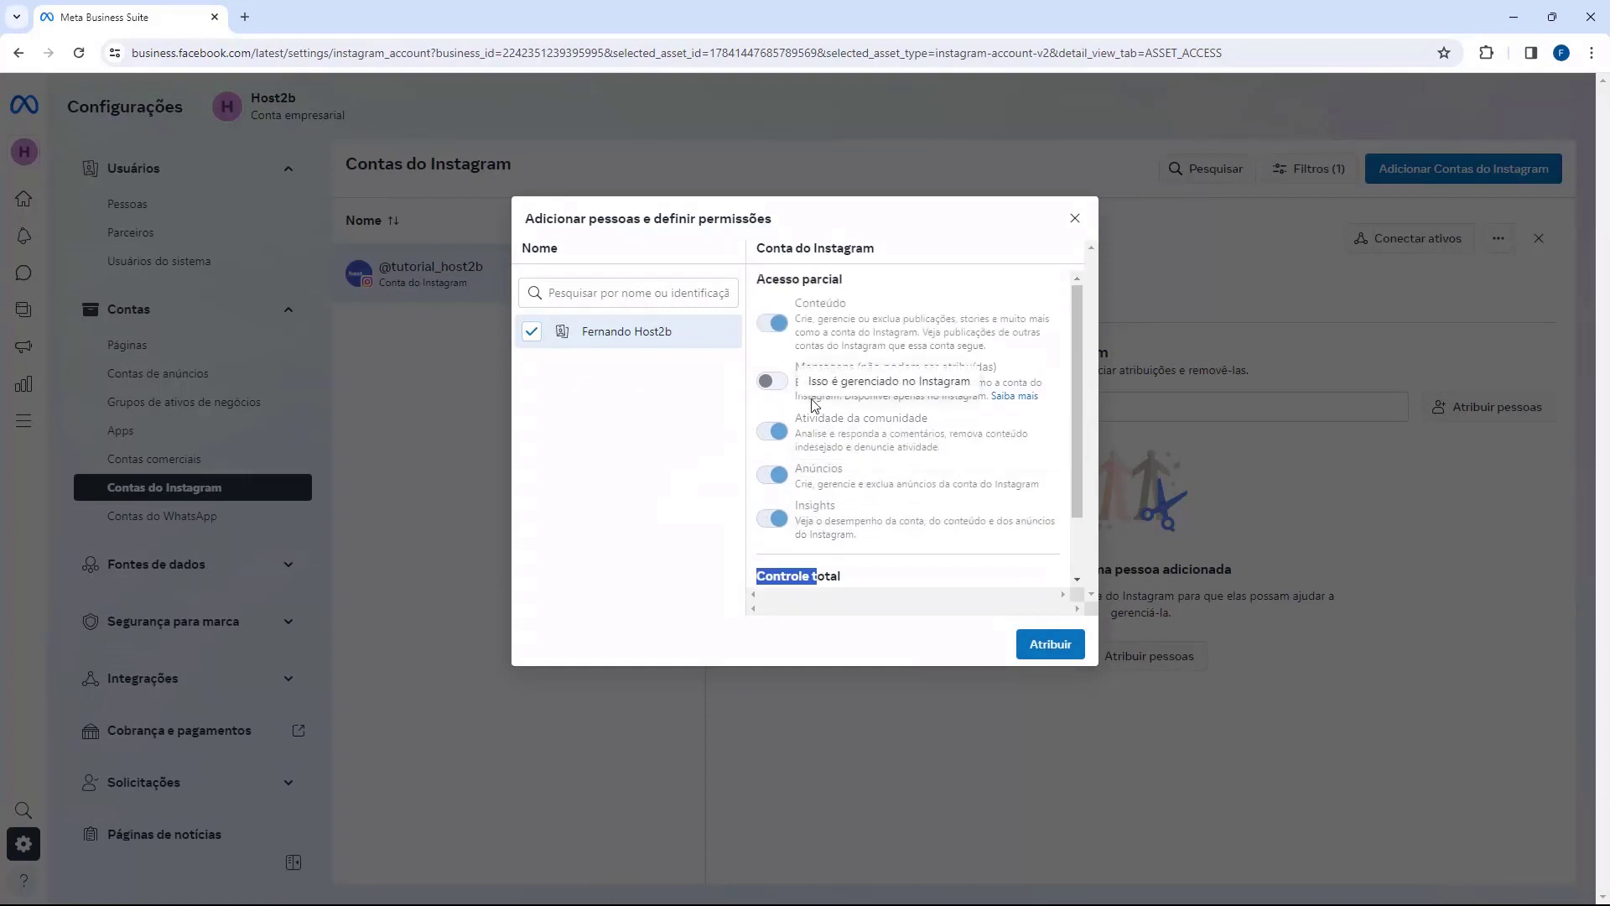
pyautogui.click(1048, 645)
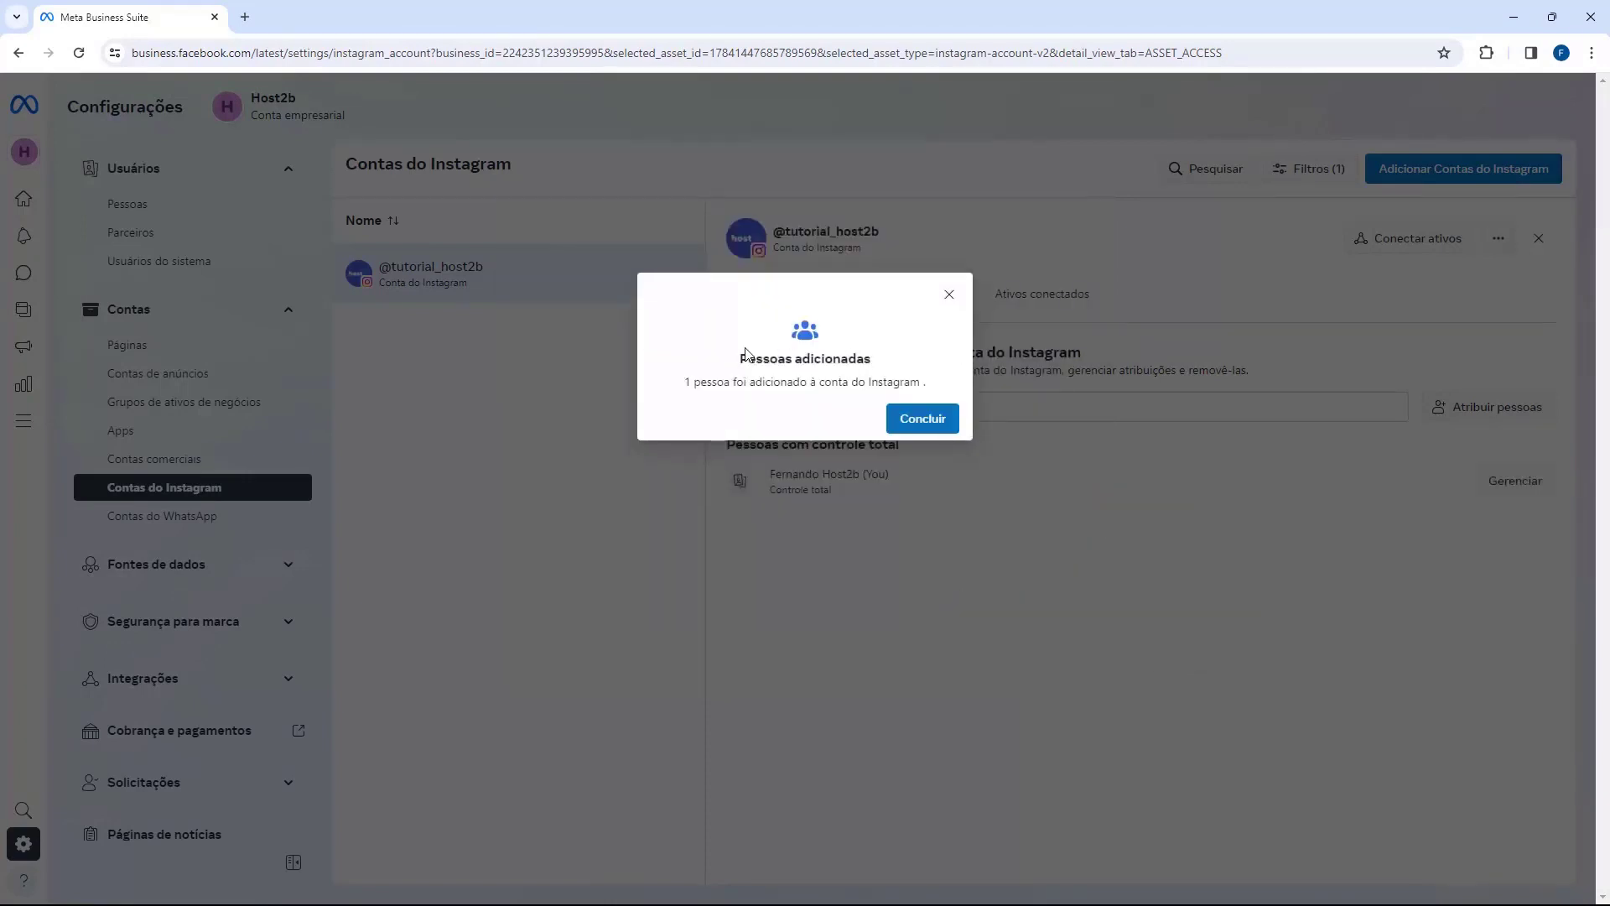
pyautogui.click(926, 424)
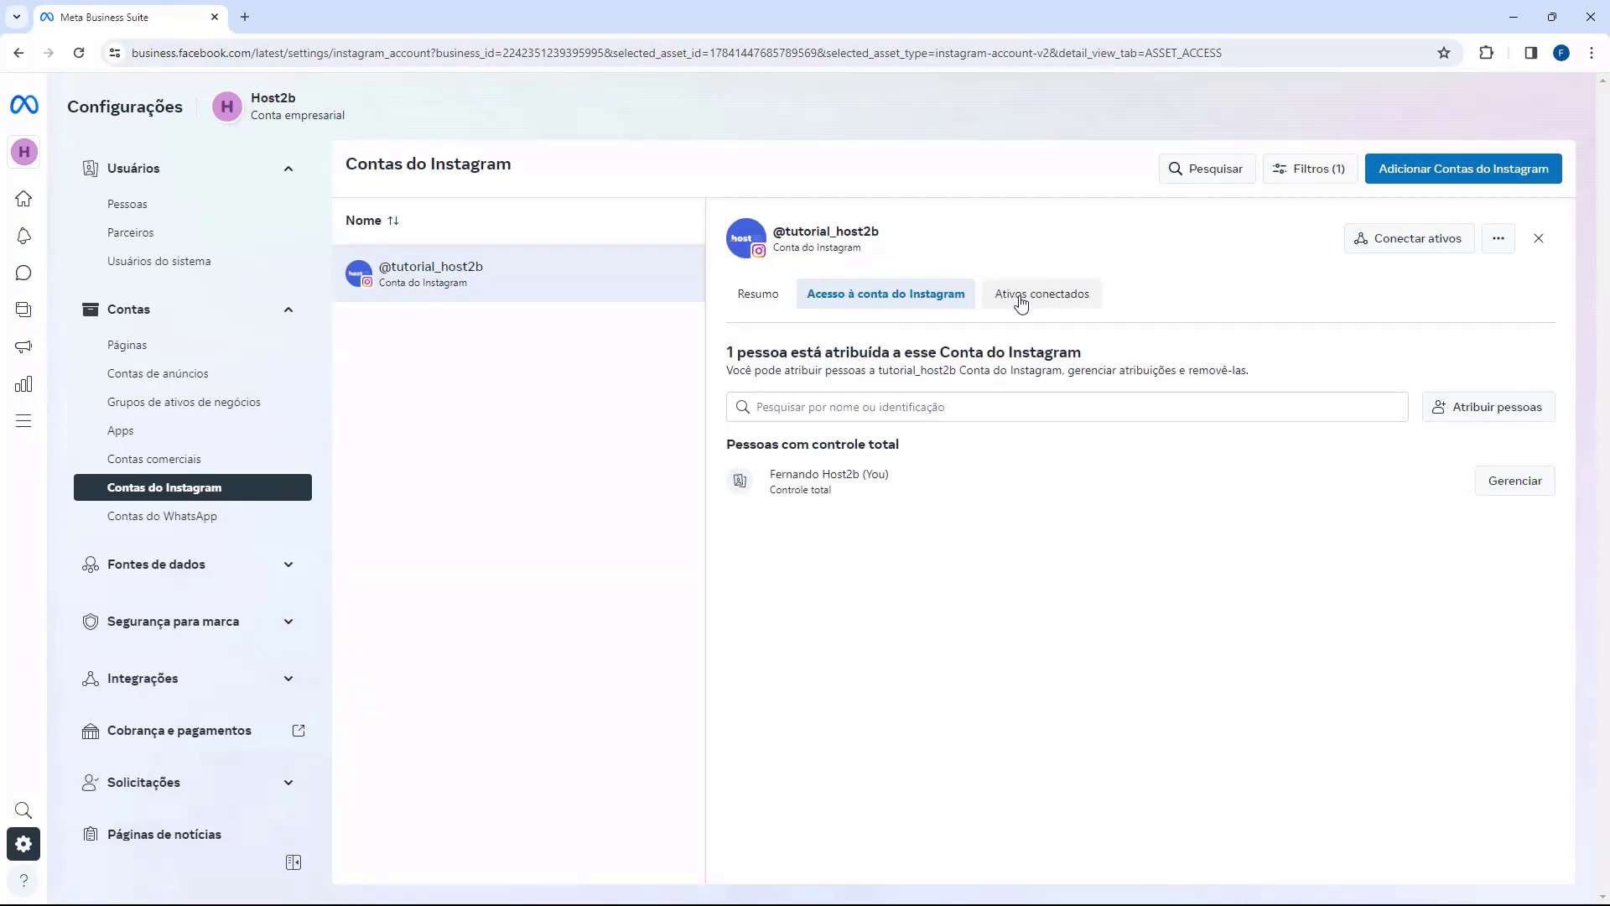
# Step: Display the Instagram account's connected assets and start connecting assets of the type "Outros ativos de negócios"
pyautogui.click(1053, 305)
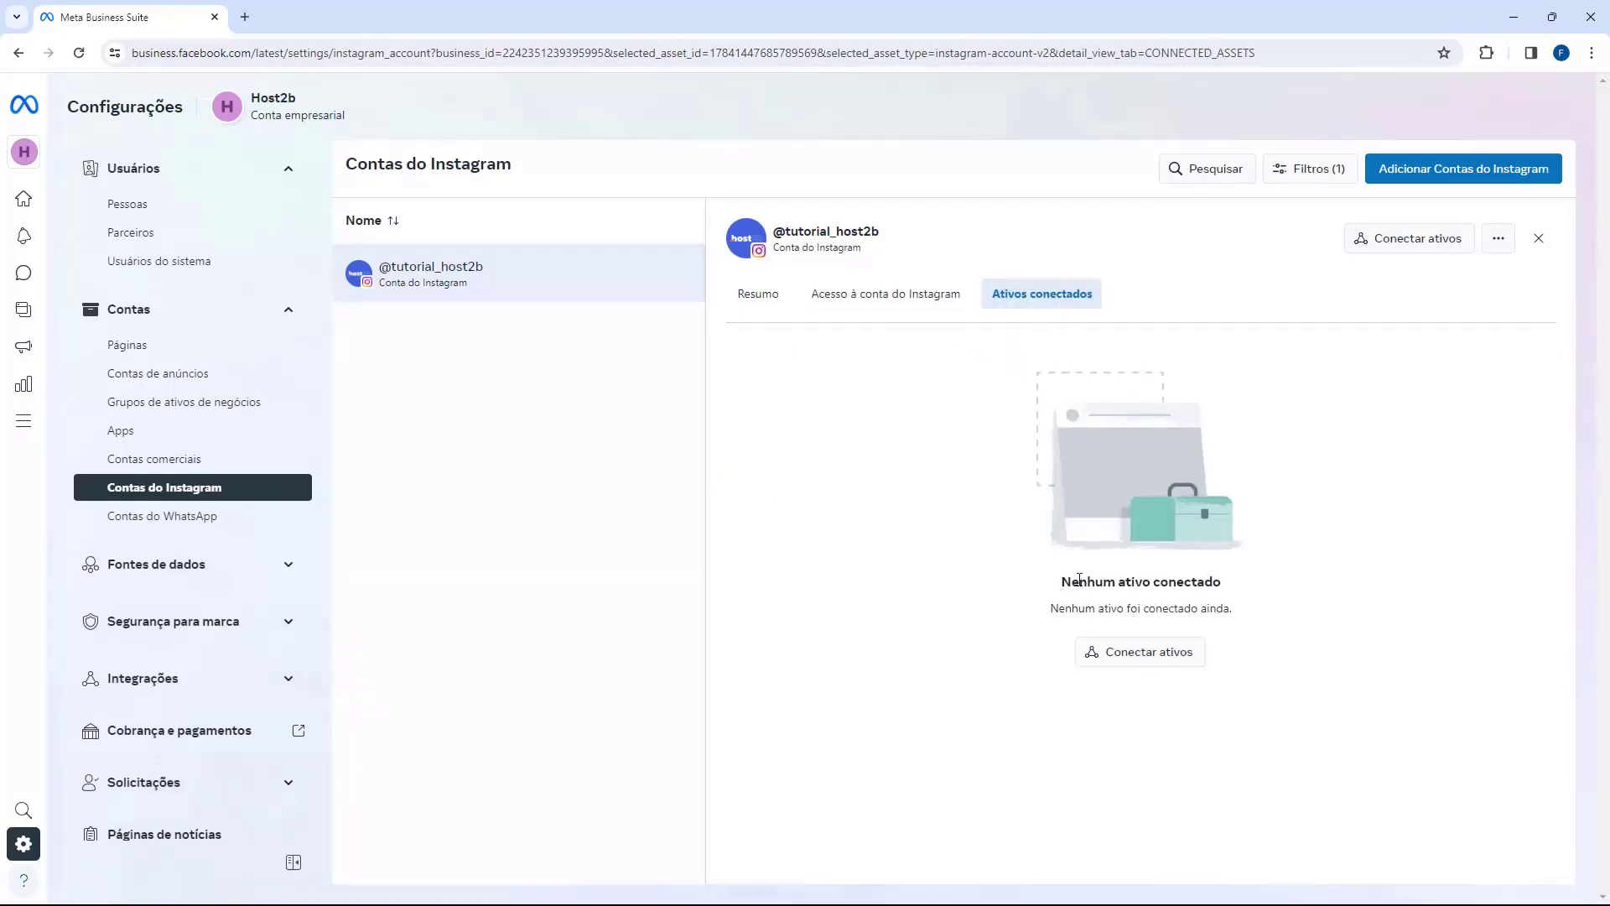
pyautogui.moveTo(1061, 580); pyautogui.dragTo(1119, 582)
pyautogui.click(1119, 583)
pyautogui.click(1149, 664)
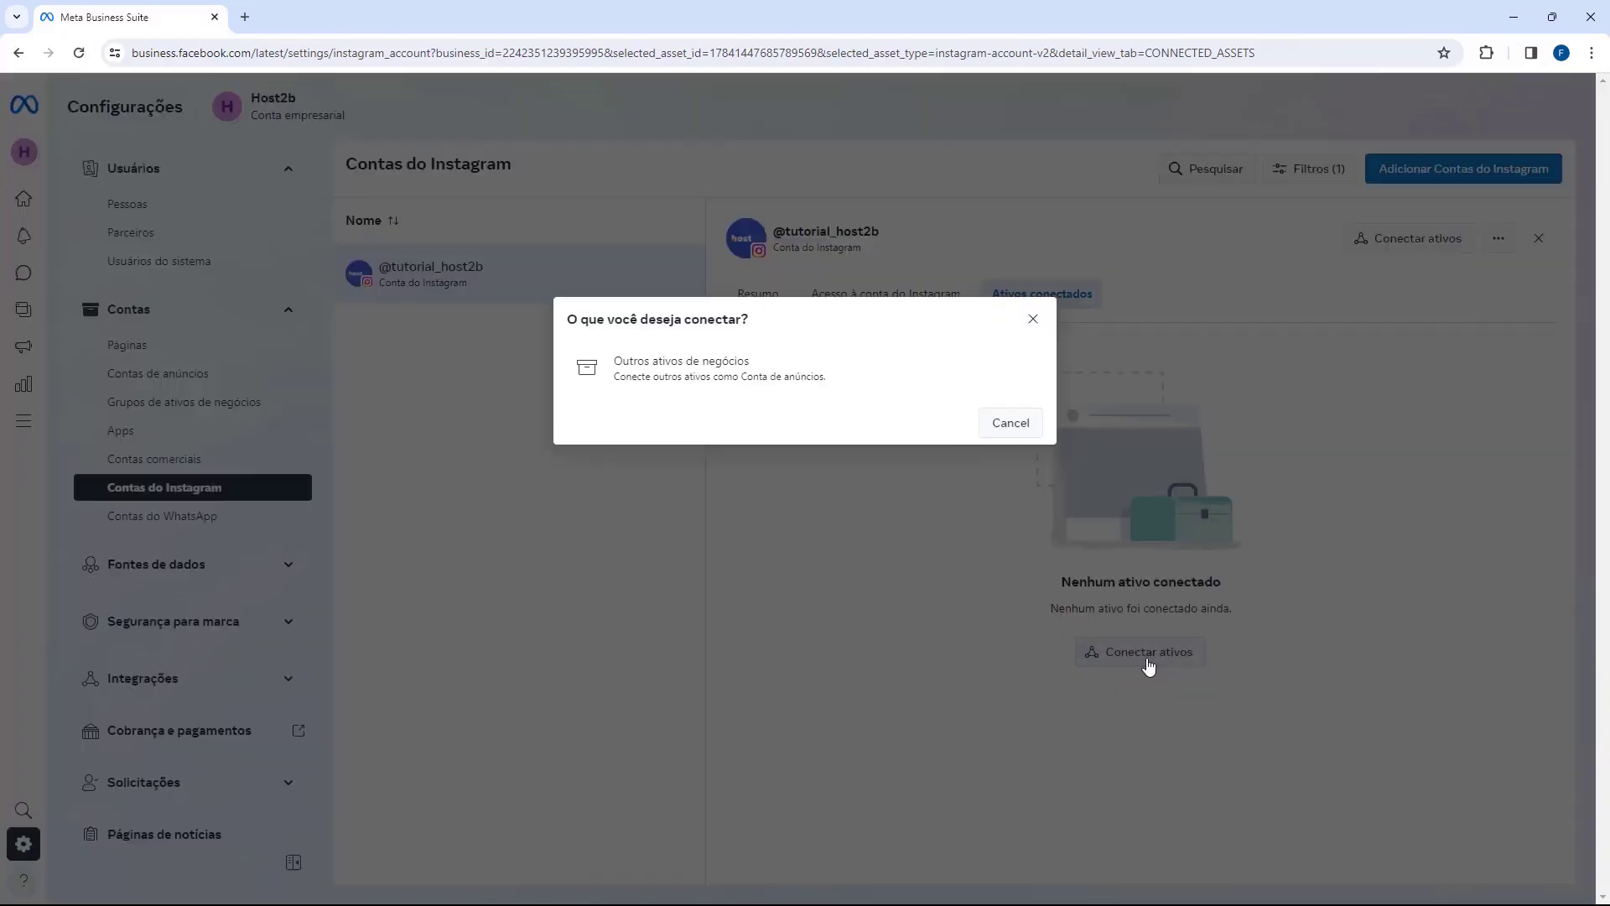
pyautogui.moveTo(566, 330); pyautogui.dragTo(719, 332)
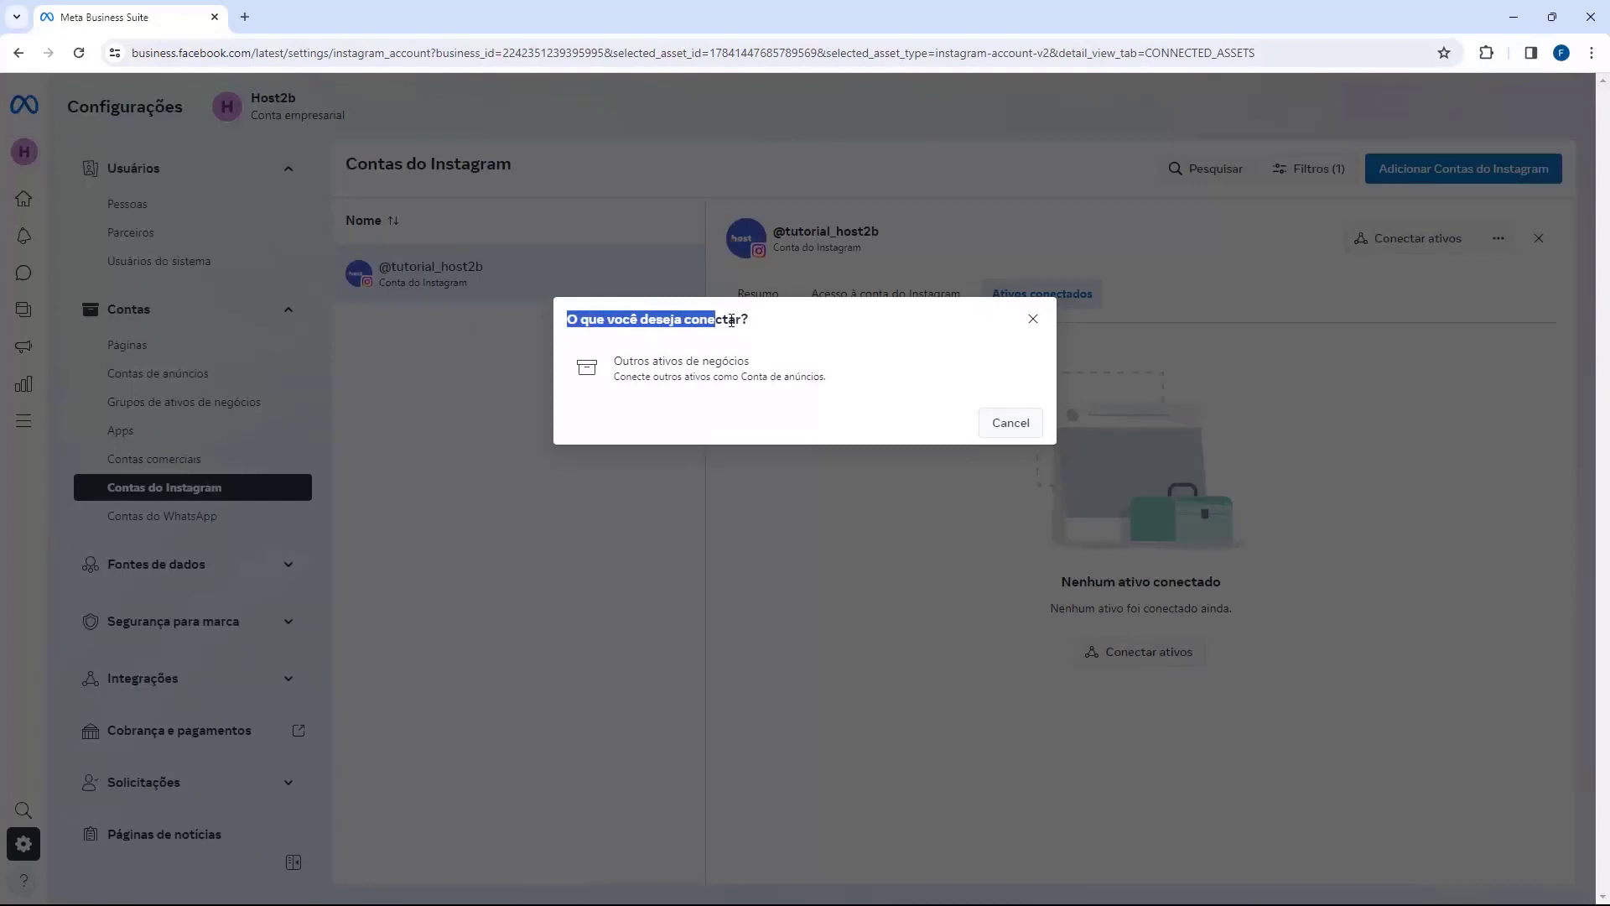
pyautogui.click(719, 332)
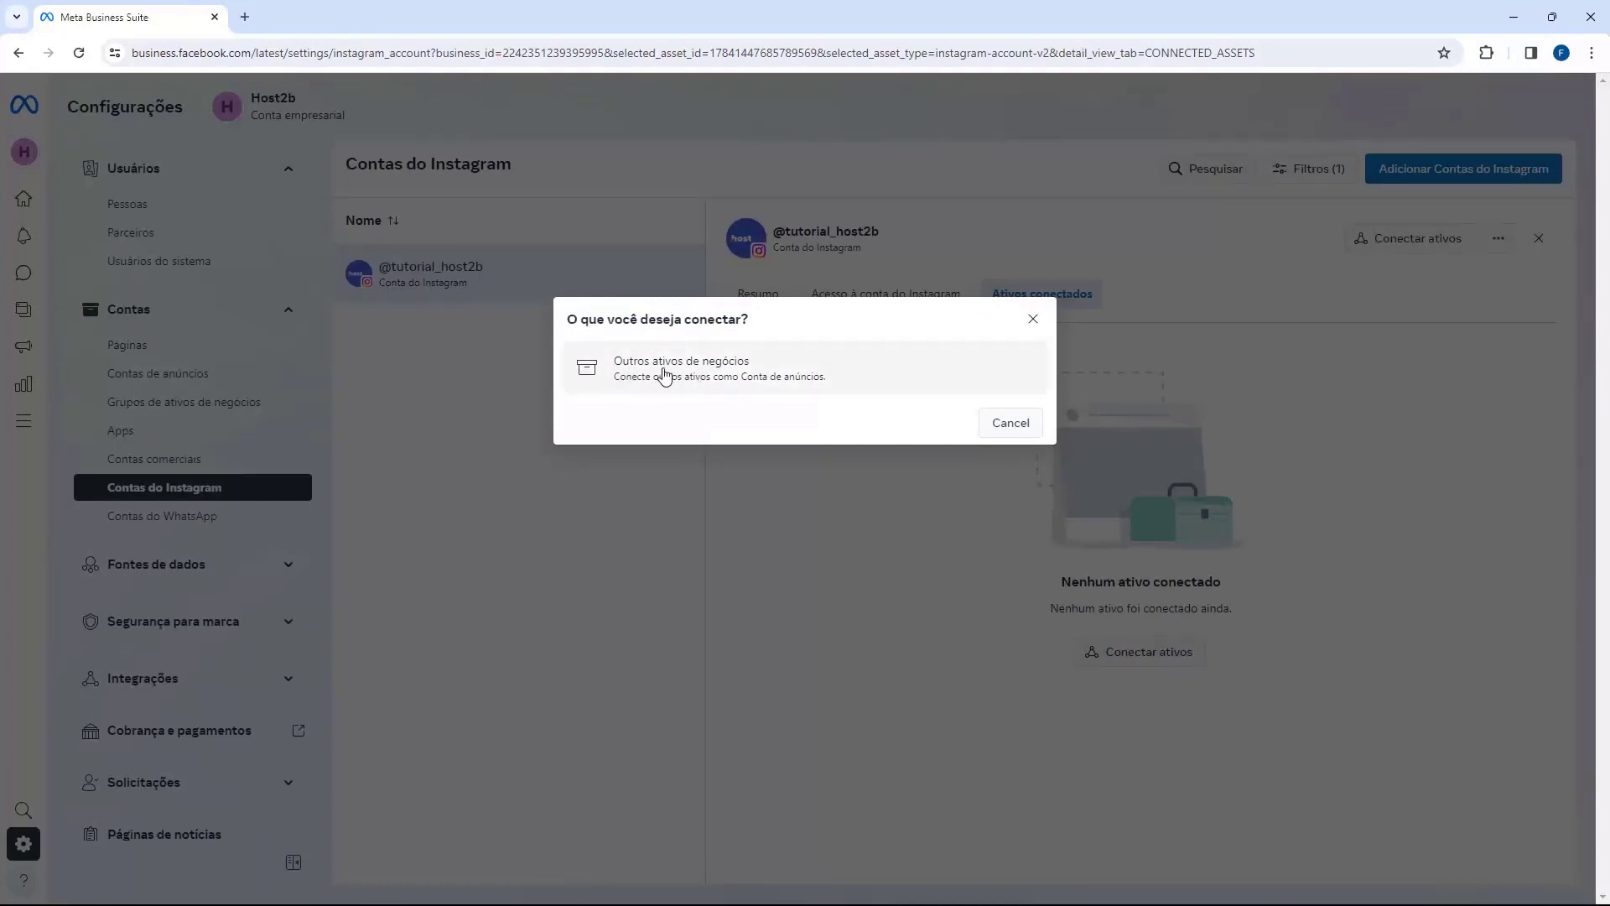
pyautogui.click(708, 367)
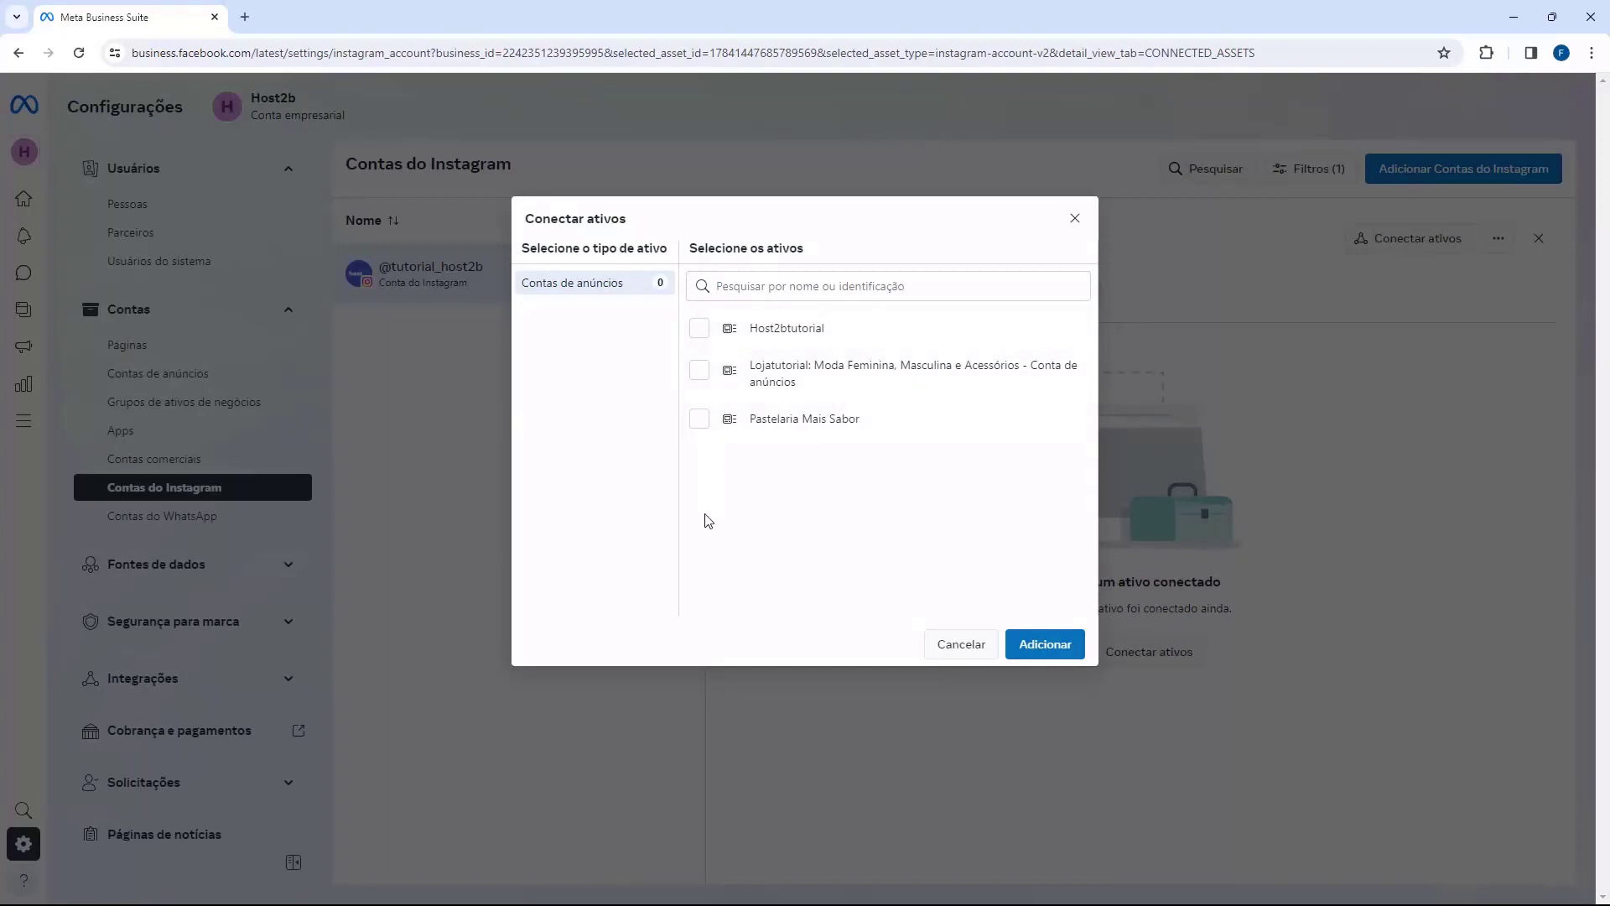
# Step: Connect the ad account "Host2btutorial" to the Instagram account, and close the Instagram account's details
pyautogui.click(699, 331)
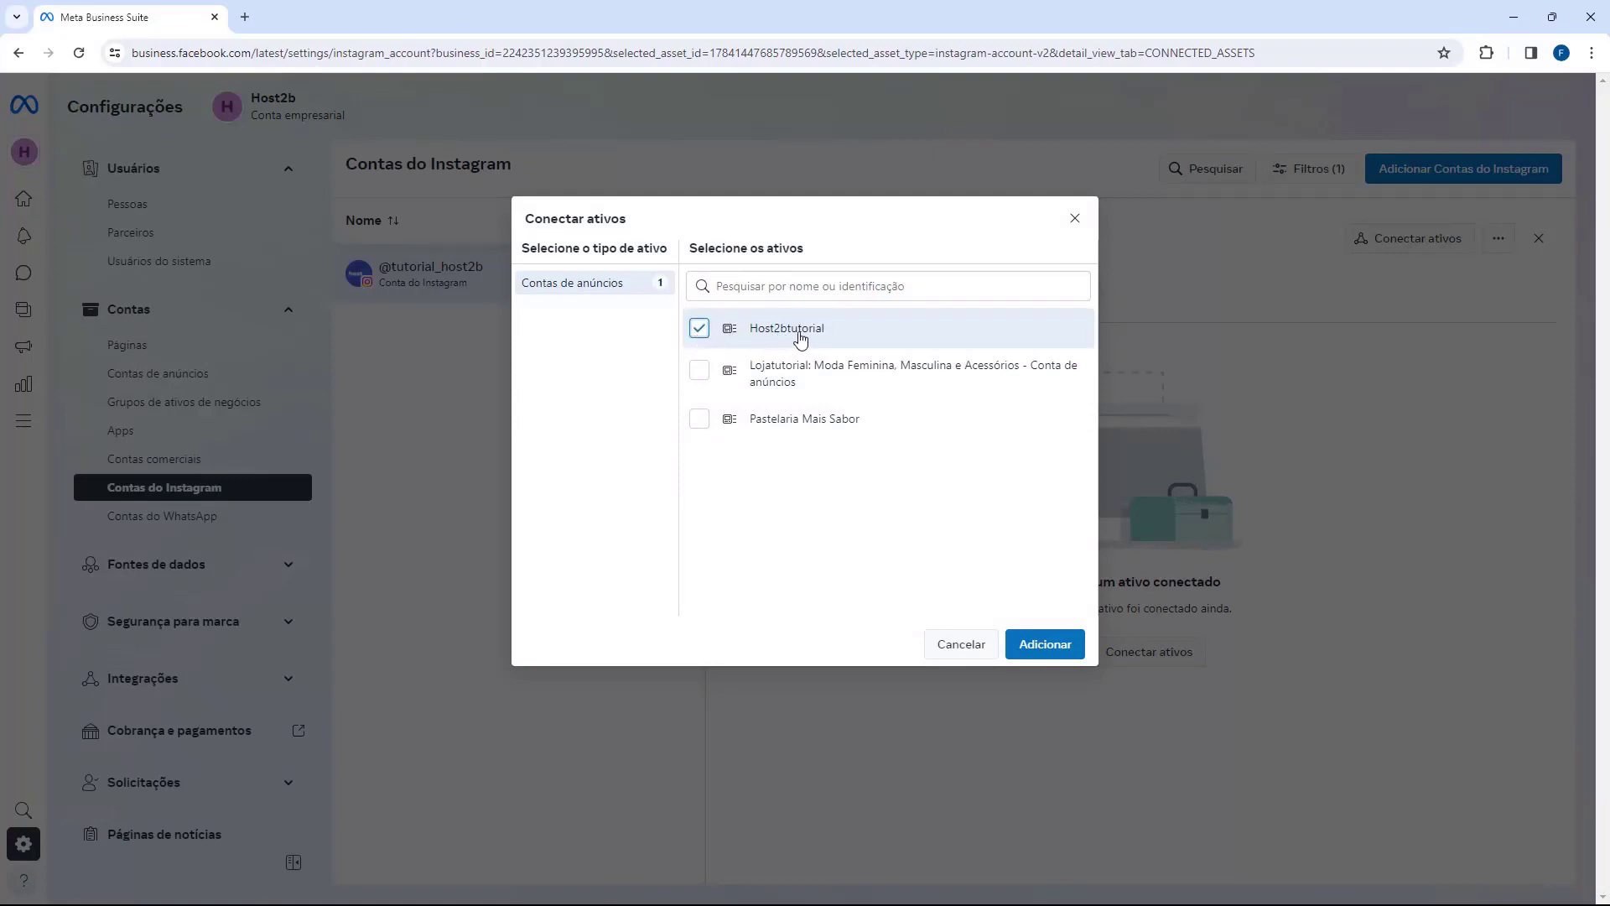
pyautogui.click(1045, 644)
pyautogui.moveTo(727, 356); pyautogui.dragTo(744, 334)
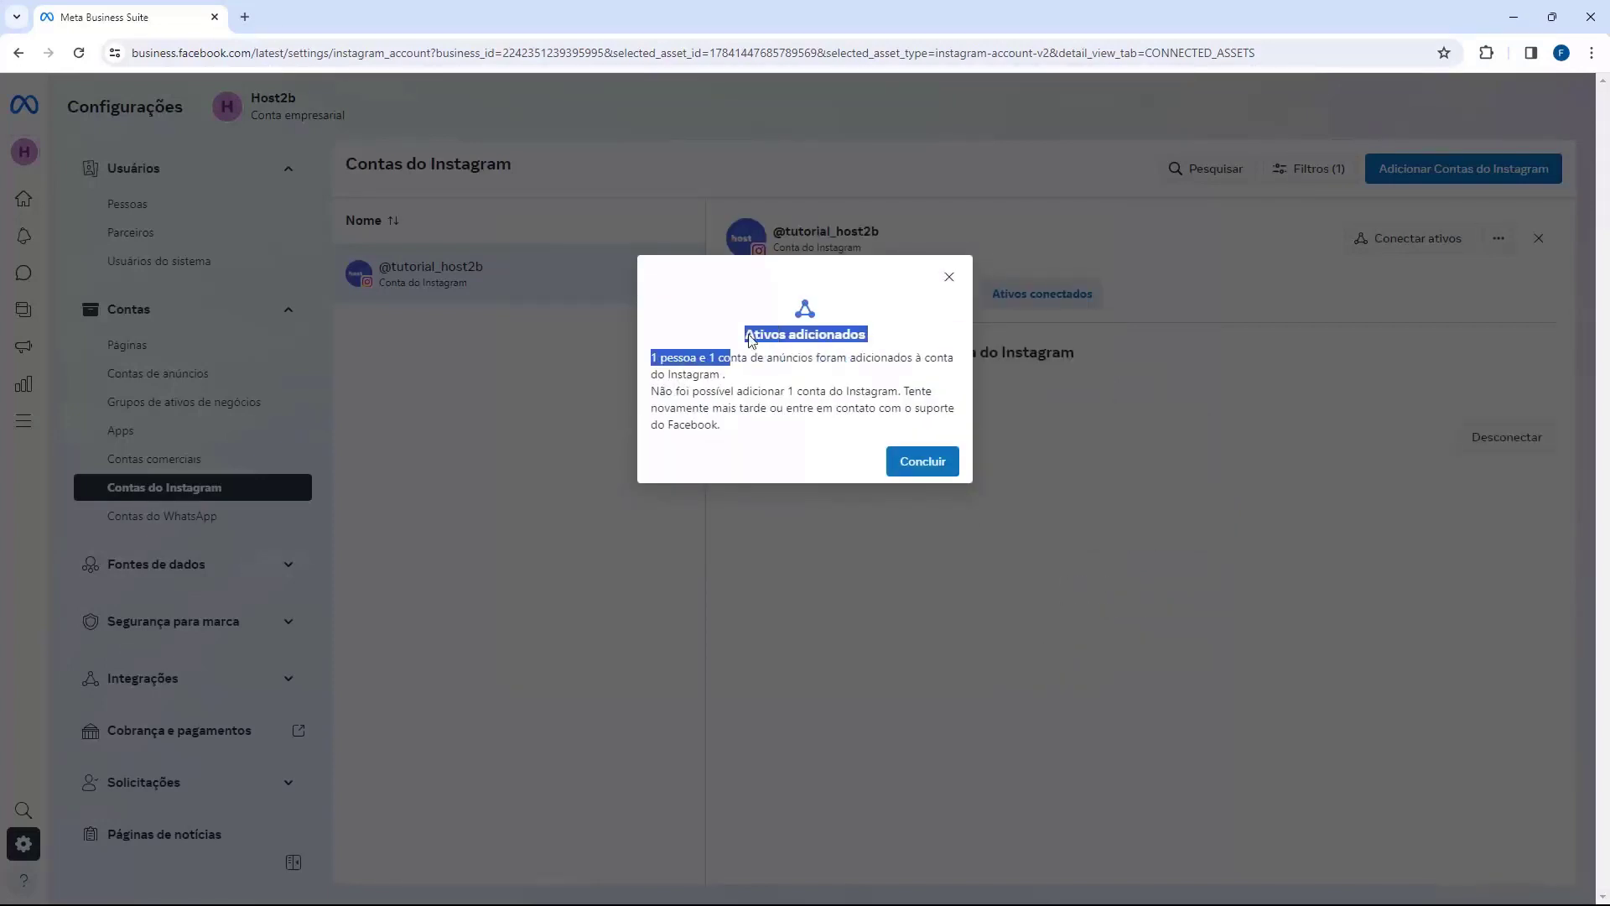
pyautogui.click(738, 340)
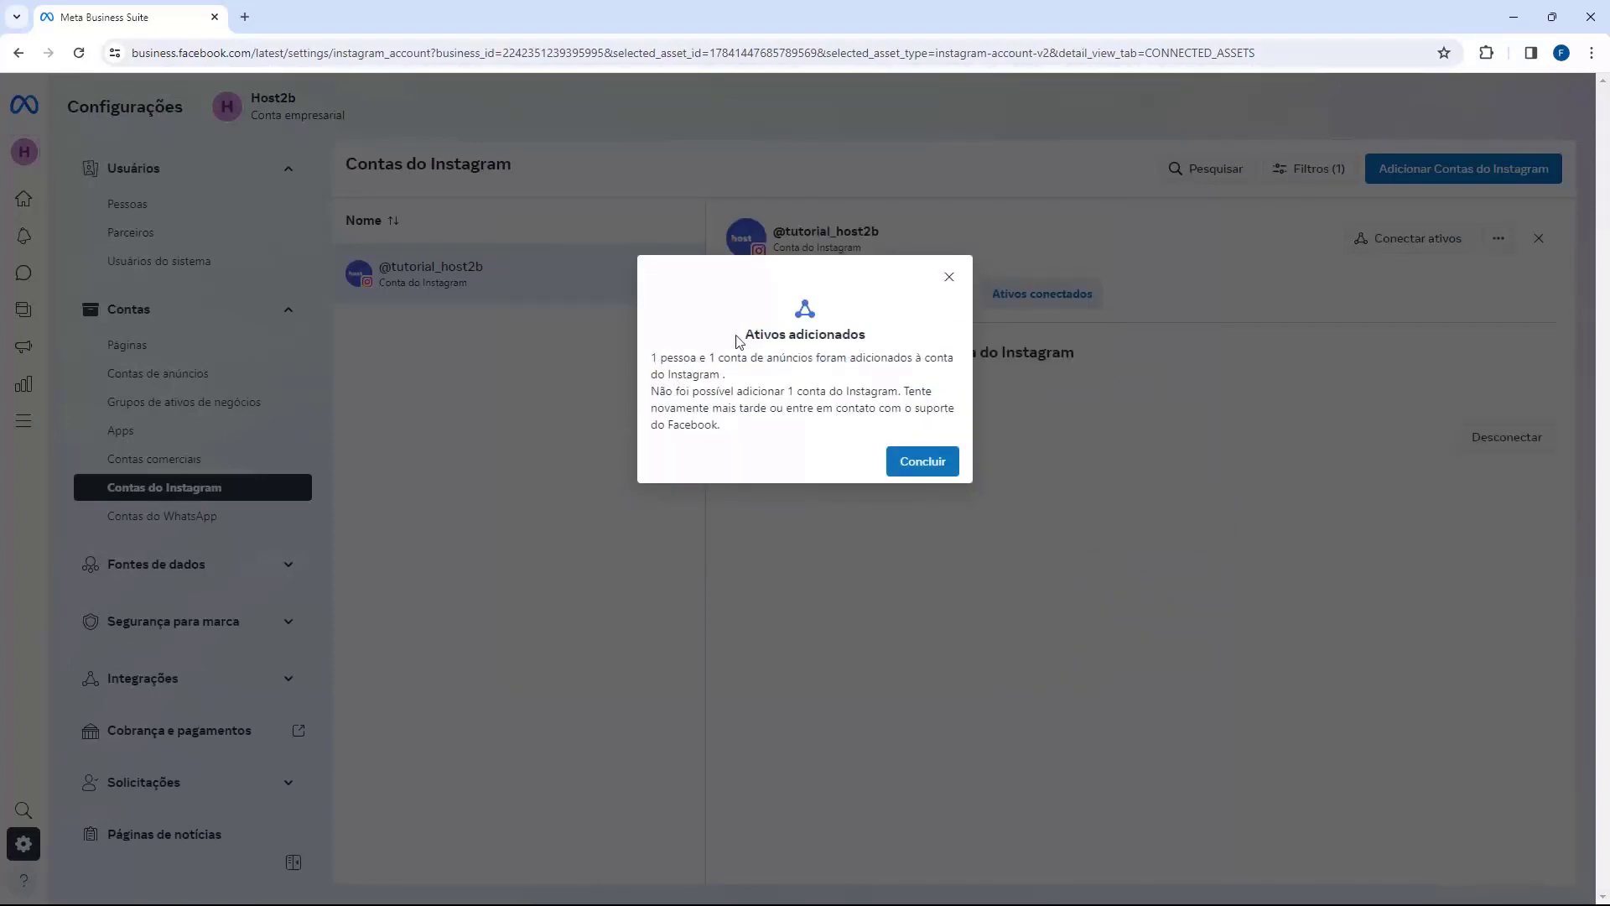
pyautogui.click(929, 470)
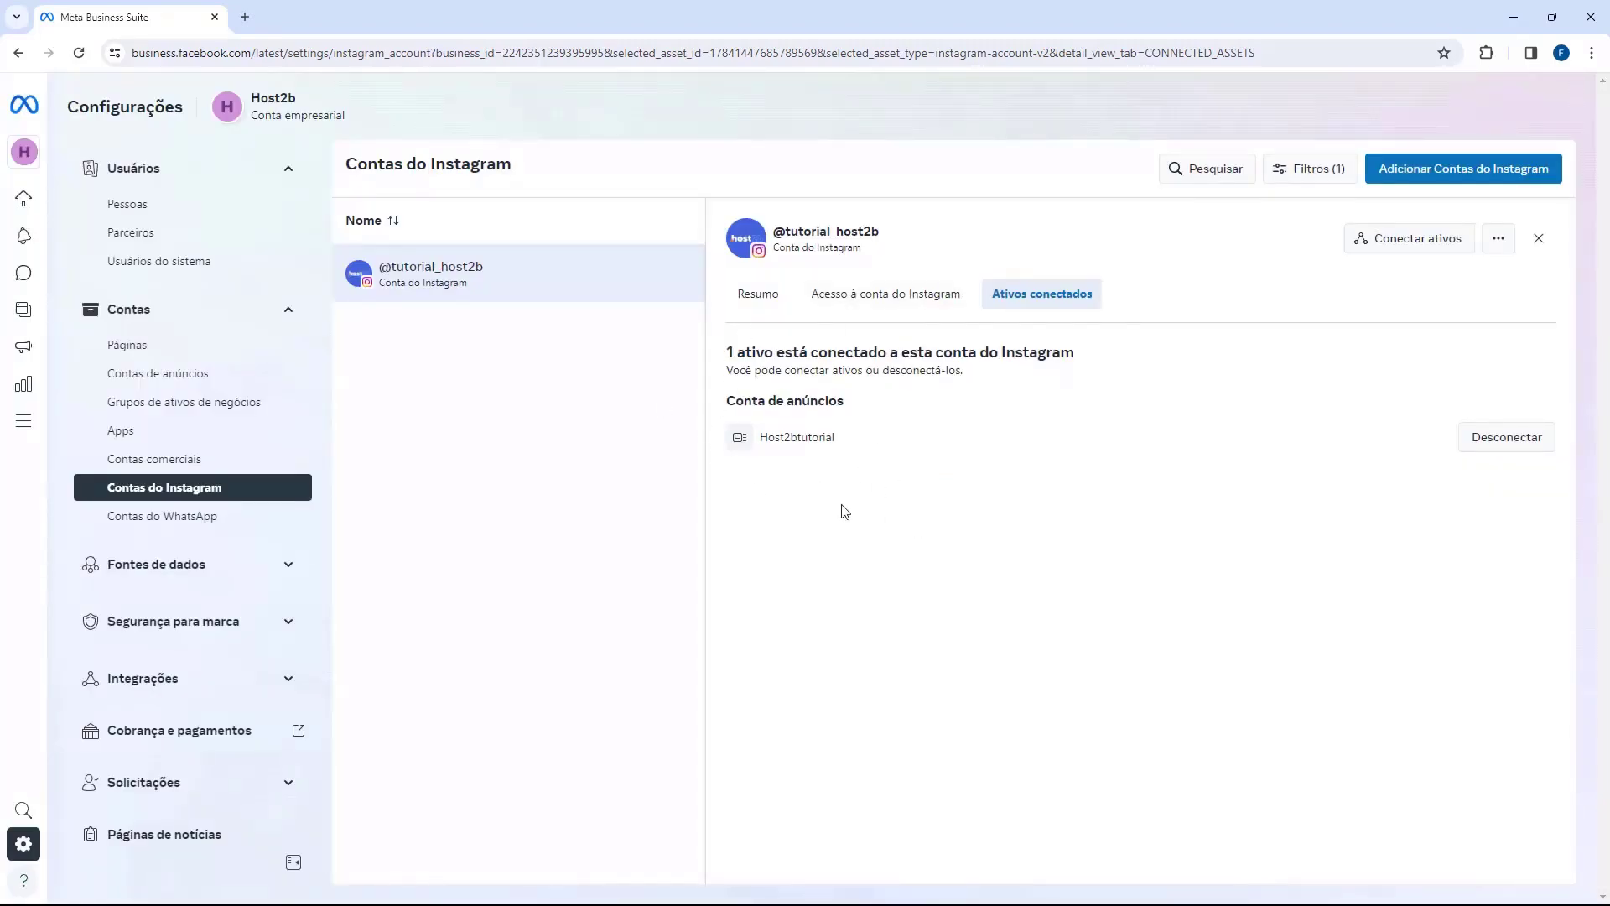
pyautogui.click(1537, 238)
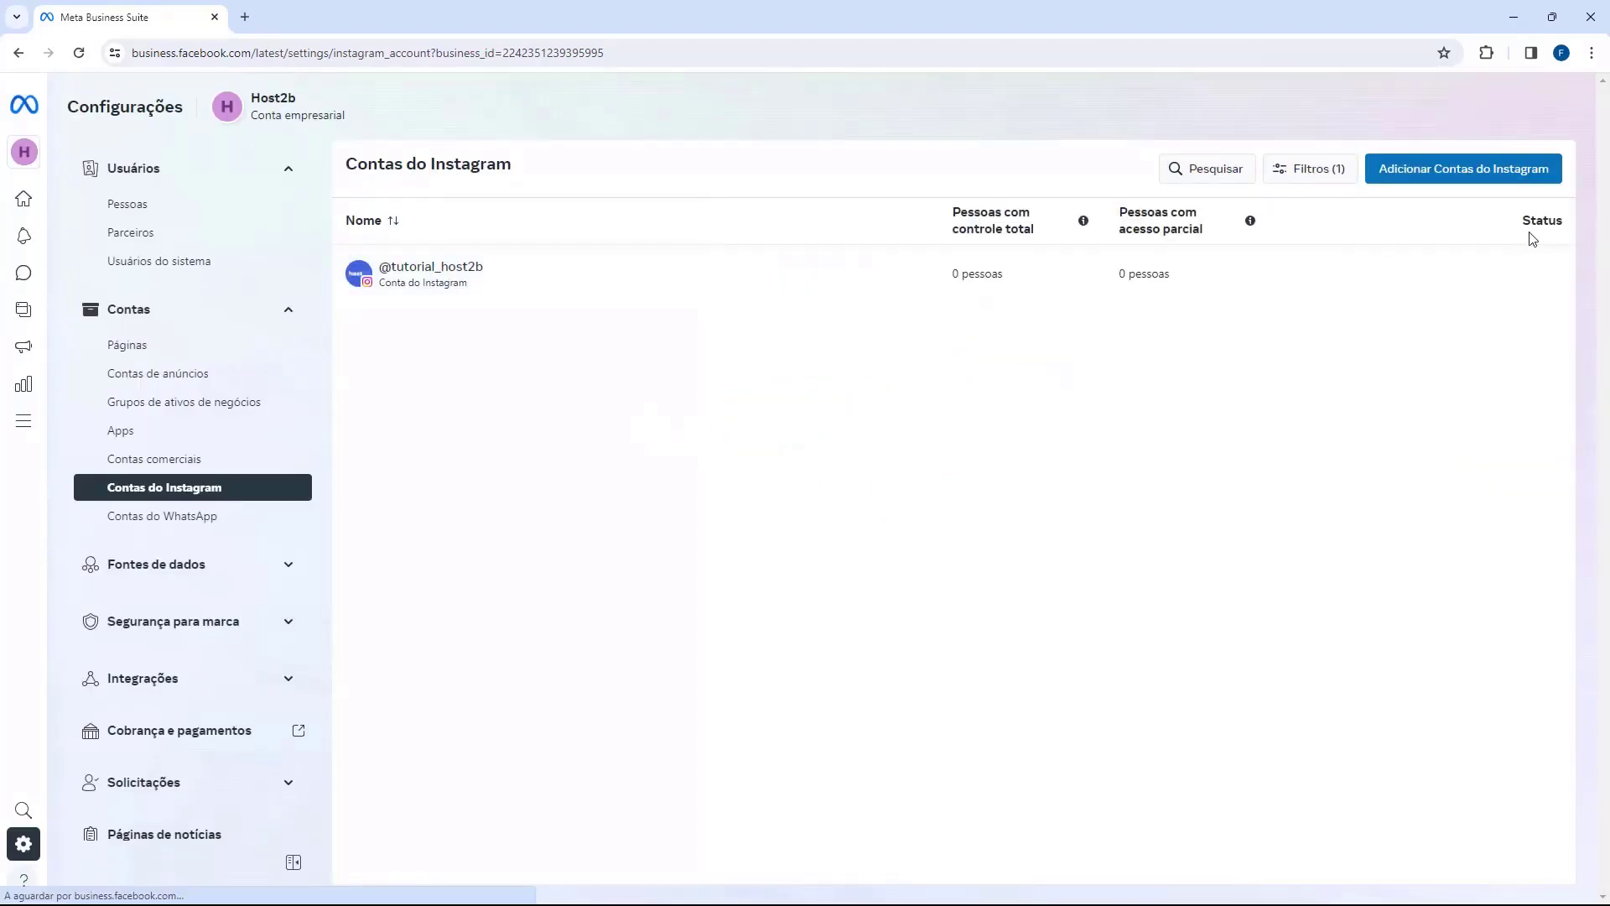